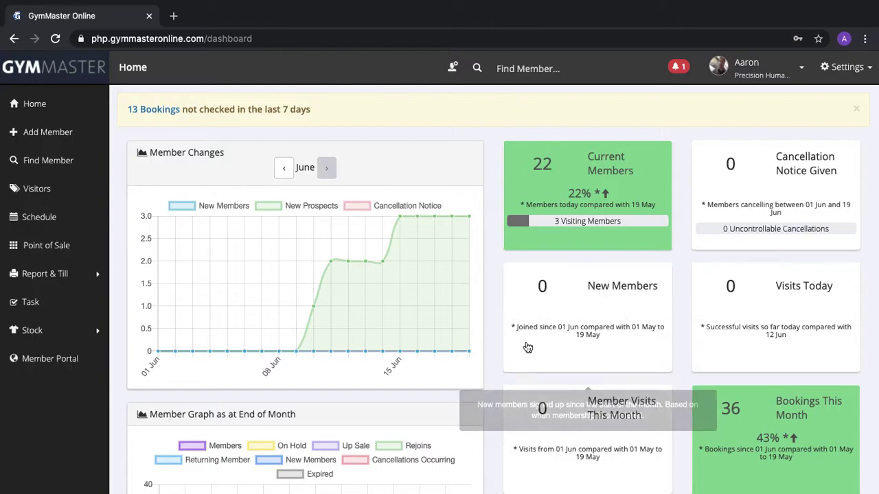
Open the weekly schedule and switch it to the trainer's staff schedule for week 06-21-2020
{"action": "mouse_move", "coordinate": [541, 188]}
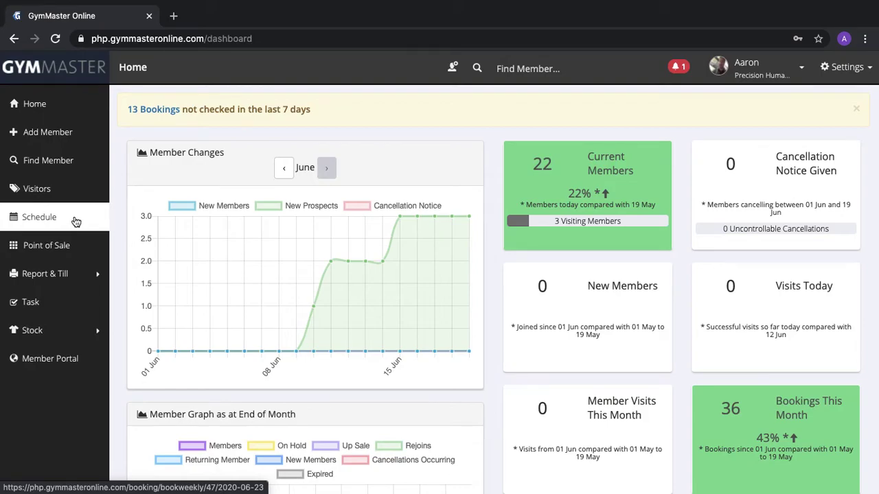
{"action": "left_click", "coordinate": [76, 220]}
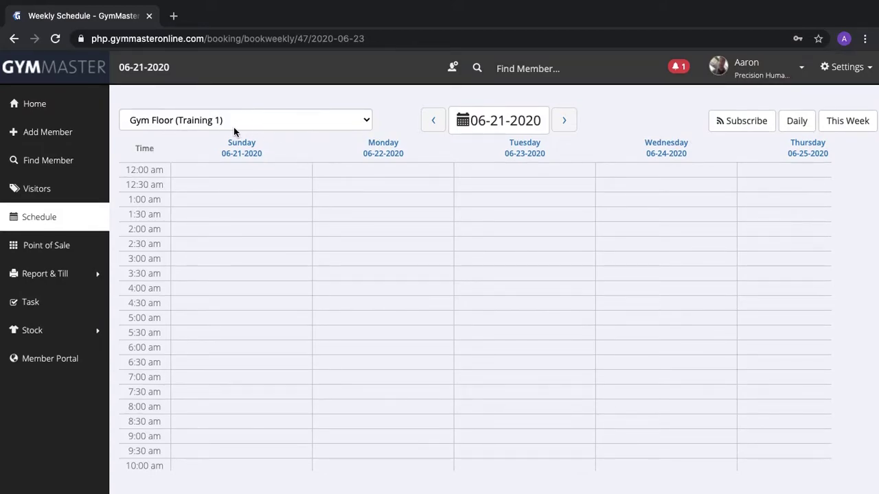
{"action": "left_click", "coordinate": [299, 122]}
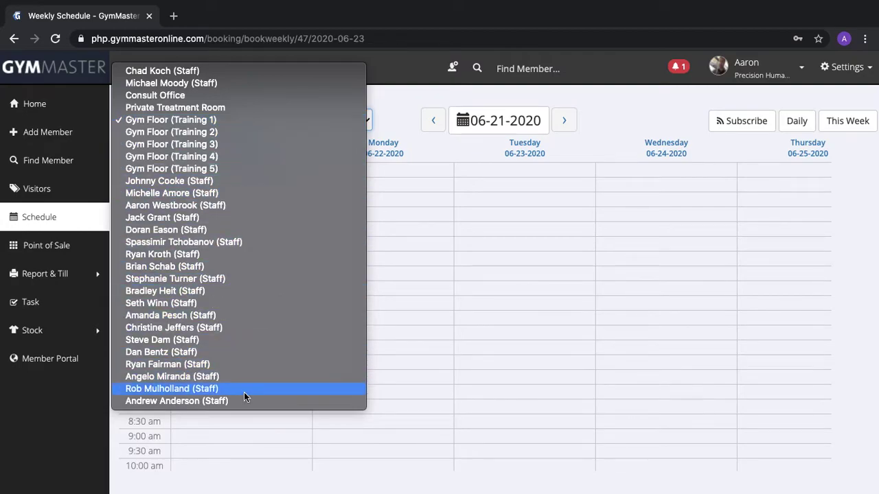
{"action": "left_click", "coordinate": [280, 207]}
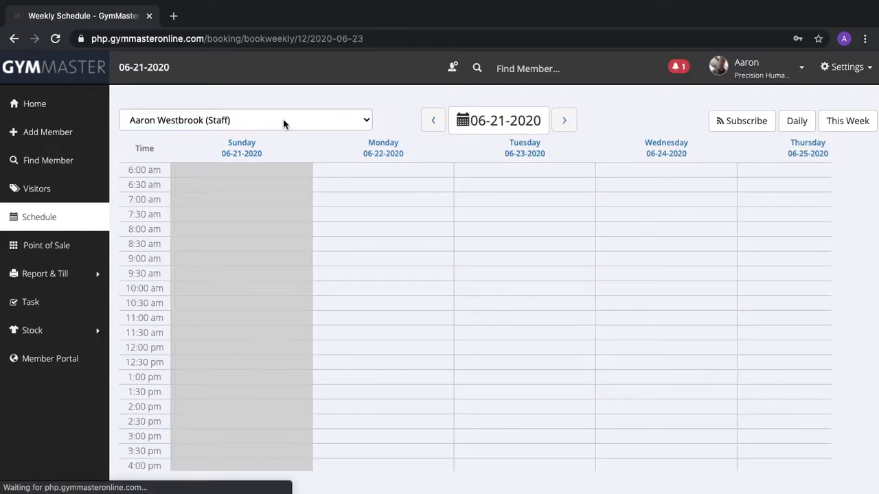
{"action": "left_click", "coordinate": [284, 122]}
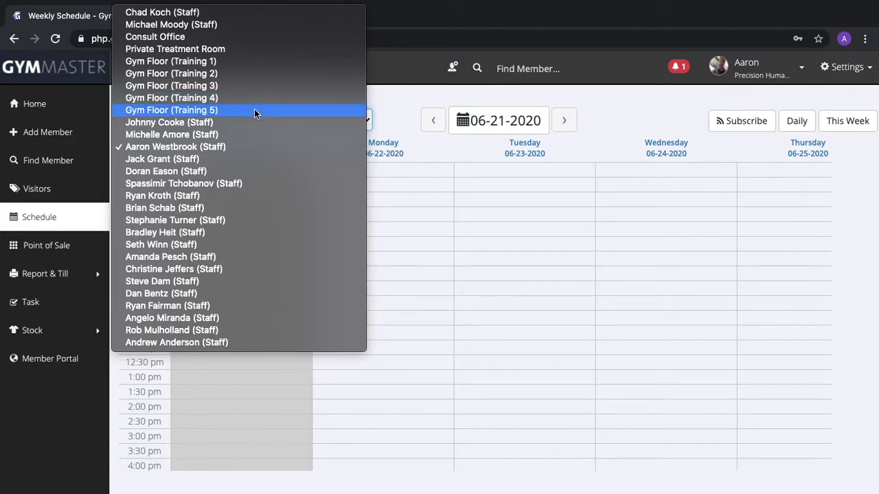
Switch to the Gym Floor (Training 1) schedule and start a new event at Monday 7:00 am
{"action": "left_click", "coordinate": [268, 62]}
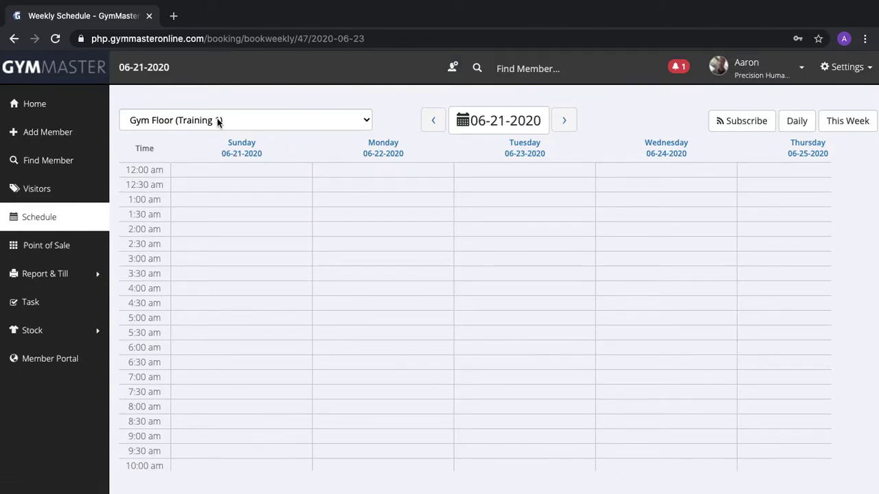
{"action": "scroll", "coordinate": [287, 379], "scroll_direction": "right", "scroll_amount": 5}
{"action": "scroll", "coordinate": [287, 379], "scroll_direction": "left", "scroll_amount": 3}
{"action": "scroll", "coordinate": [287, 379], "scroll_direction": "left", "scroll_amount": 2}
{"action": "scroll", "coordinate": [288, 379], "scroll_direction": "down", "scroll_amount": 5}
{"action": "scroll", "coordinate": [288, 379], "scroll_direction": "up", "scroll_amount": 3}
{"action": "scroll", "coordinate": [287, 379], "scroll_direction": "up", "scroll_amount": 3}
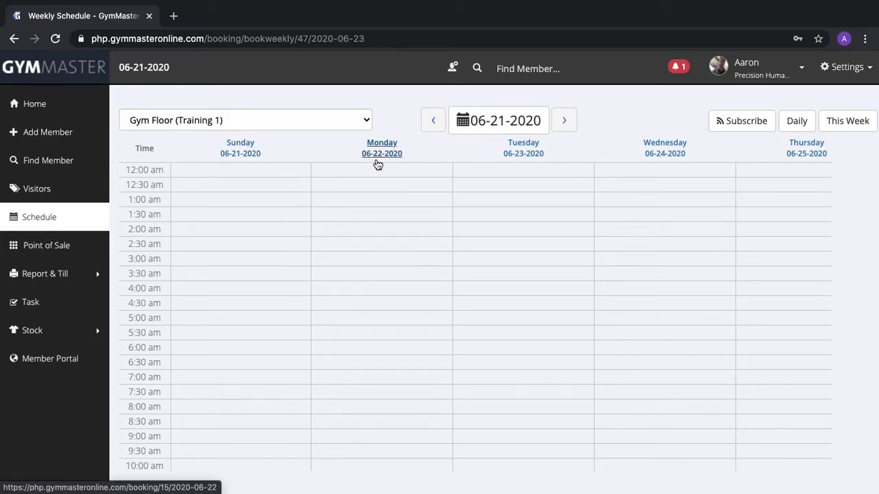
{"action": "left_click", "coordinate": [358, 385]}
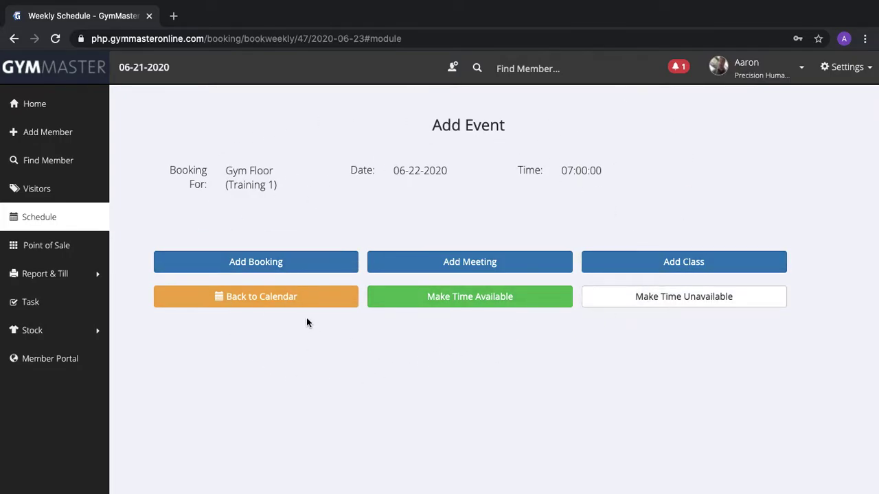
Choose Add Booking for the slot and enter the trainer's first name in the member search
{"action": "left_click", "coordinate": [299, 268]}
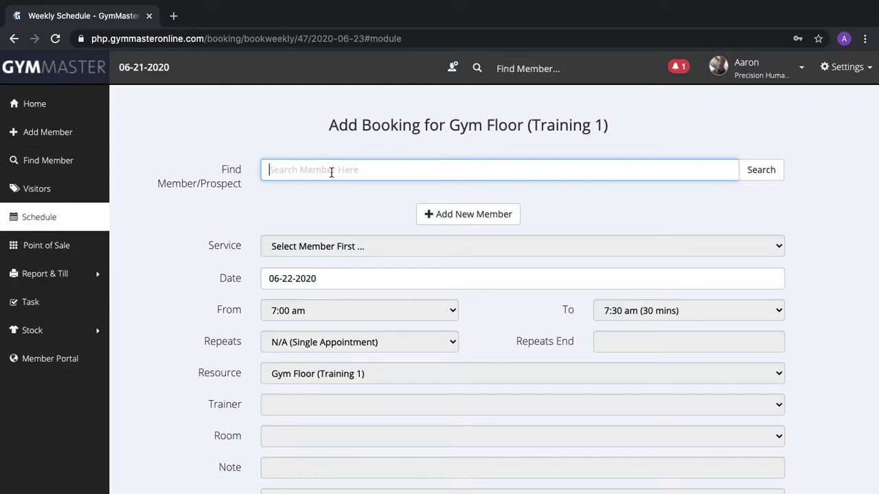
{"action": "type", "text": "Aaron"}
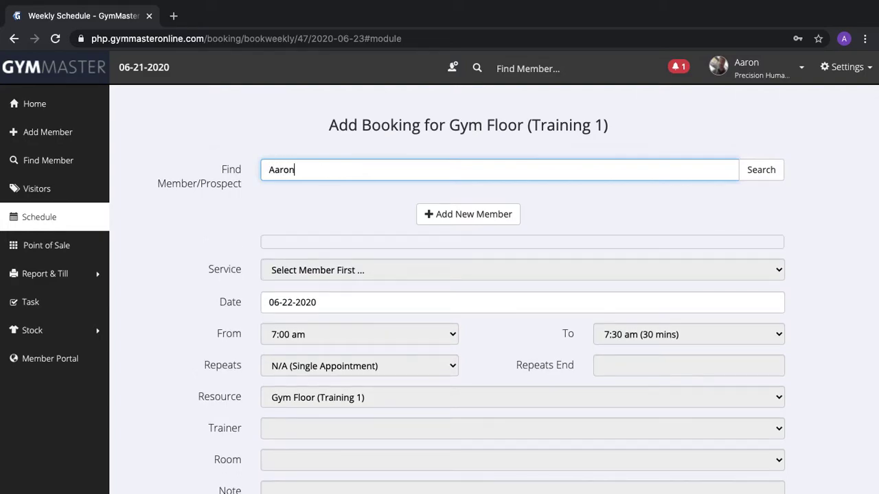
Search members by that name and select the trainer as the booking's member
{"action": "left_click", "coordinate": [755, 175]}
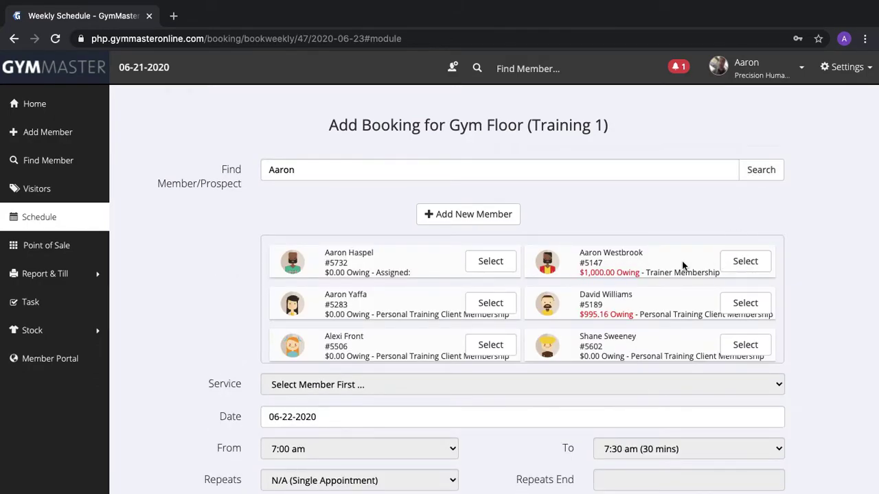
{"action": "left_click", "coordinate": [745, 262]}
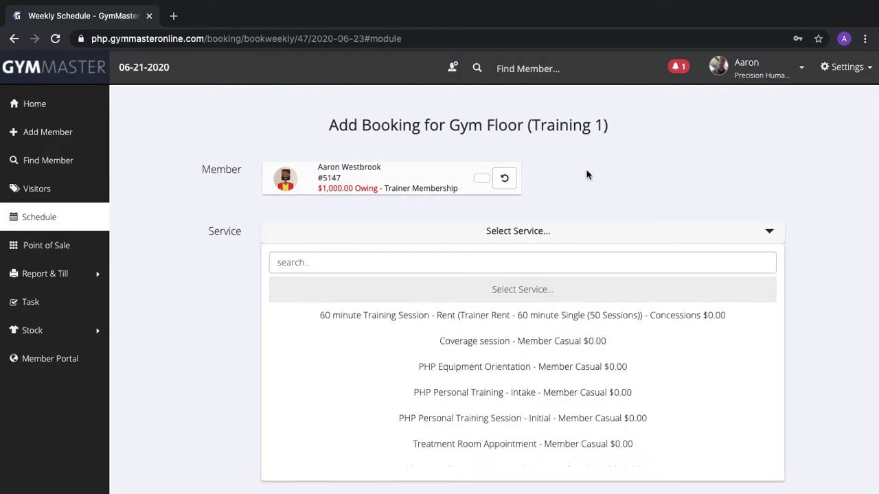
{"action": "scroll", "coordinate": [586, 169], "scroll_direction": "down", "scroll_amount": 1}
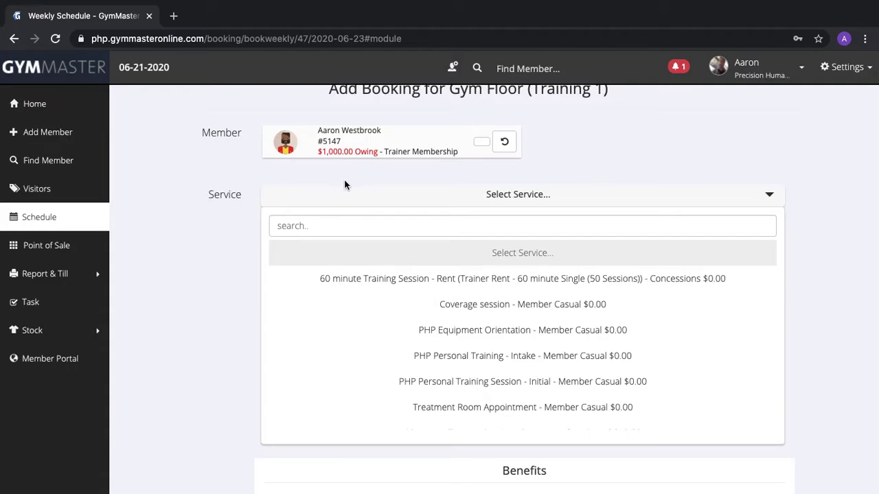
{"action": "scroll", "coordinate": [421, 329], "scroll_direction": "down", "scroll_amount": 2}
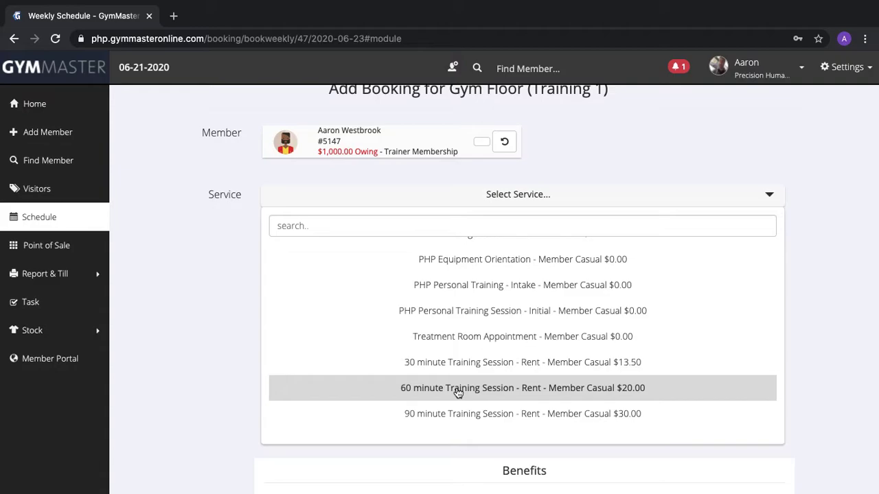
Choose the 60 minute Training Session - Rent service, keeping the booking date 06-22-2020
{"action": "left_click", "coordinate": [455, 388]}
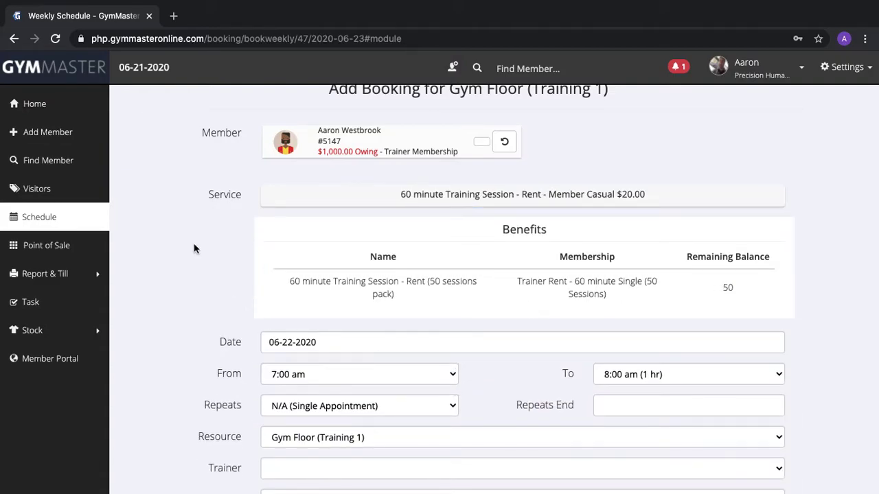
{"action": "scroll", "coordinate": [195, 249], "scroll_direction": "down", "scroll_amount": 3}
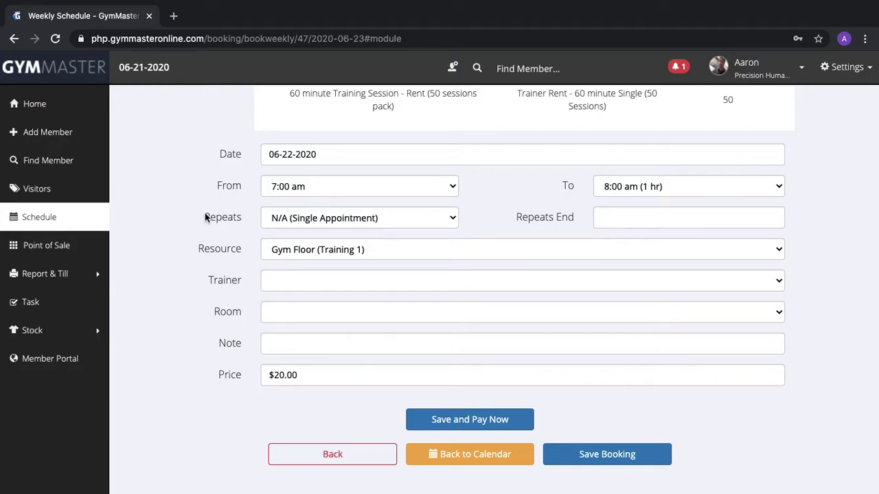
{"action": "left_click", "coordinate": [322, 153]}
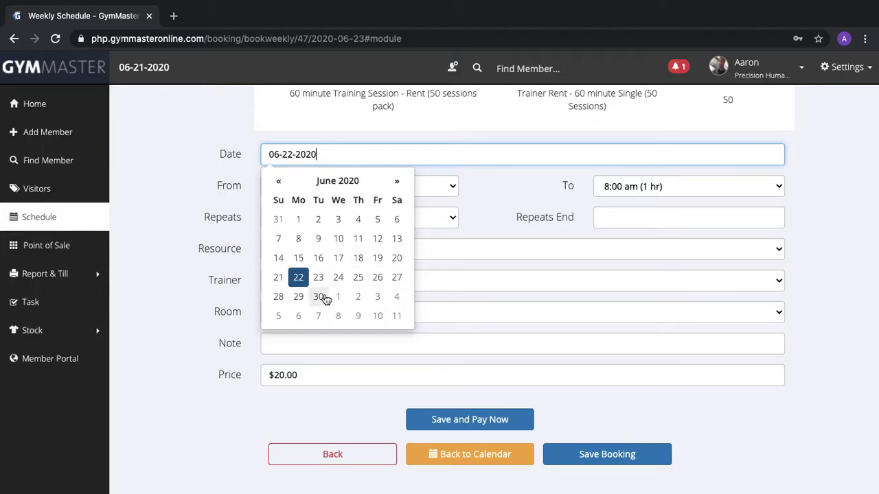
{"action": "left_click", "coordinate": [185, 194]}
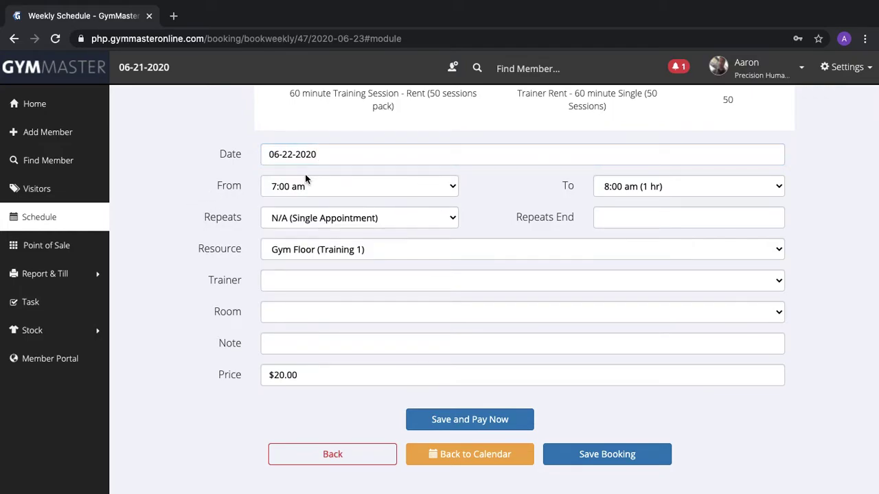
{"action": "scroll", "coordinate": [305, 176], "scroll_direction": "up", "scroll_amount": 3}
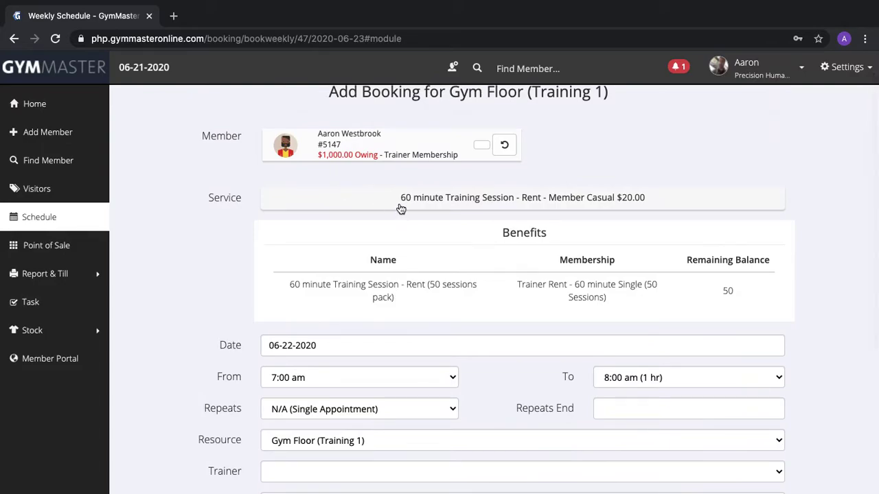
{"action": "scroll", "coordinate": [375, 316], "scroll_direction": "down", "scroll_amount": 2}
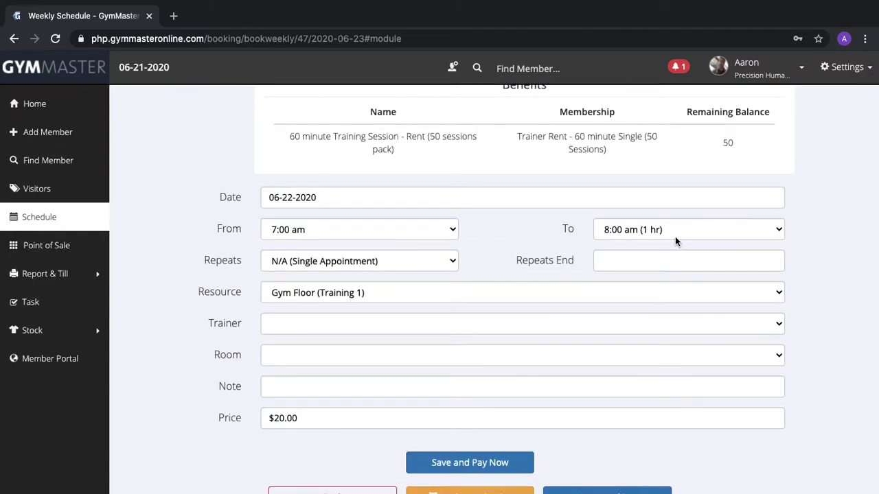
{"action": "left_click", "coordinate": [451, 231]}
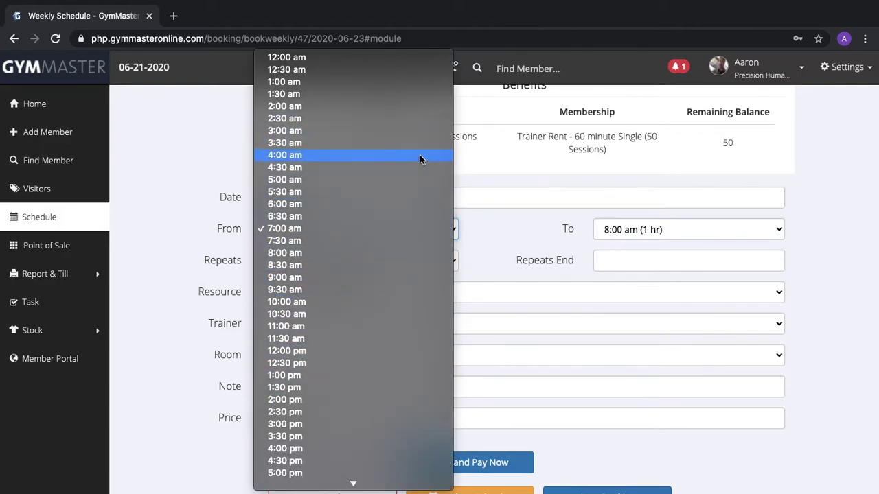
{"action": "left_click", "coordinate": [177, 267]}
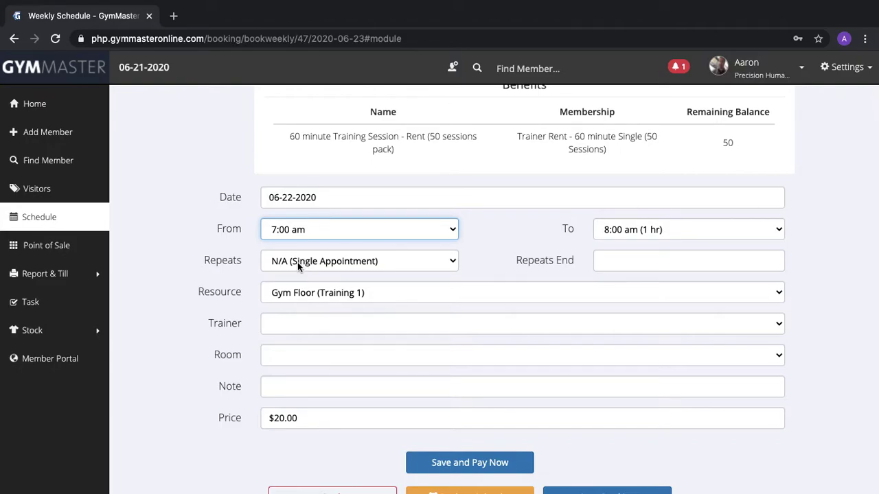
{"action": "left_click", "coordinate": [418, 265]}
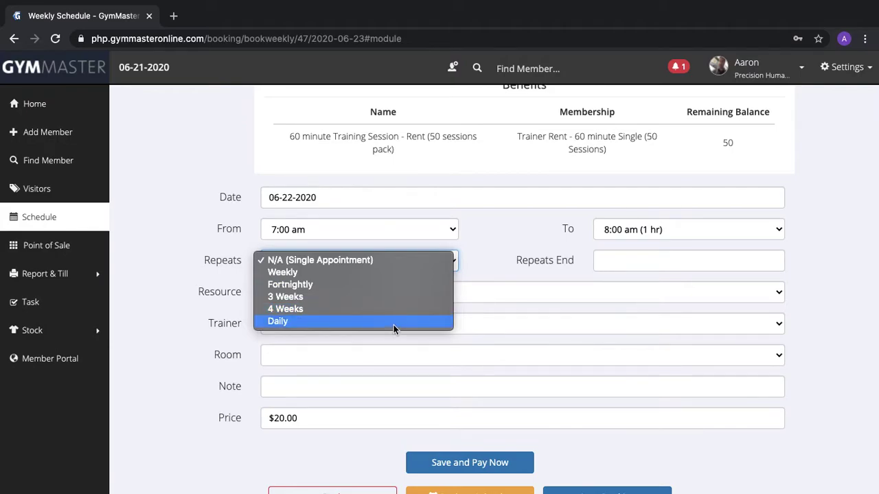
{"action": "left_click", "coordinate": [497, 255]}
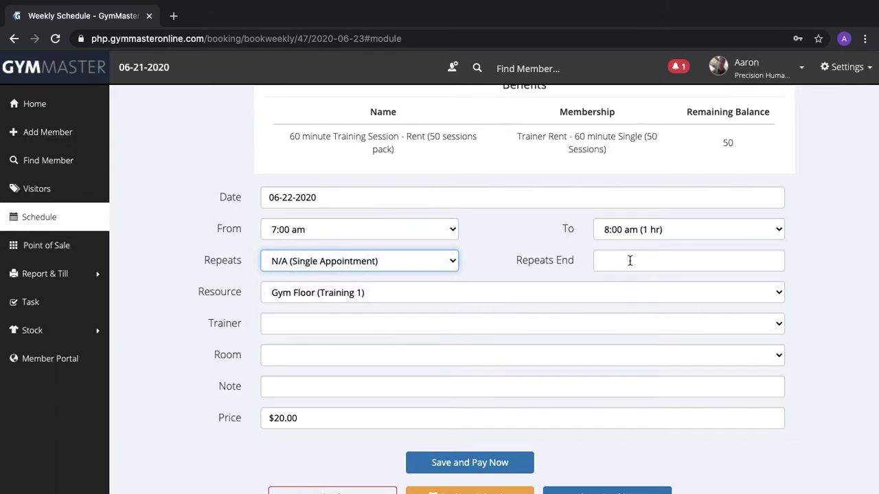
{"action": "left_click", "coordinate": [652, 263]}
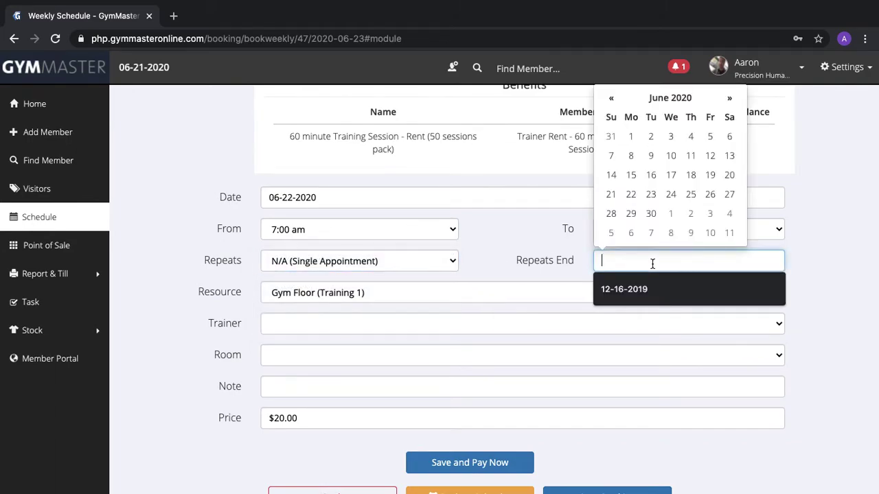
{"action": "left_click", "coordinate": [837, 280]}
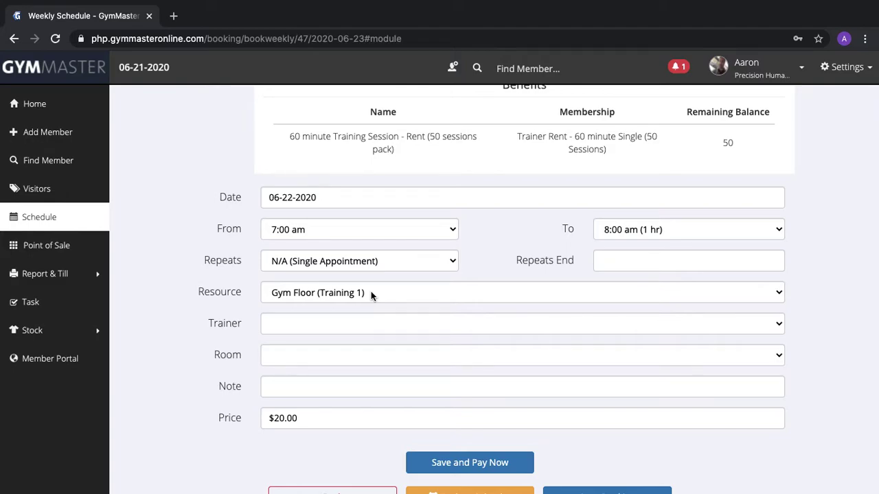
Keep Gym Floor (Training 1) as the resource and assign the trainer in the Trainer dropdown
{"action": "left_click", "coordinate": [370, 296]}
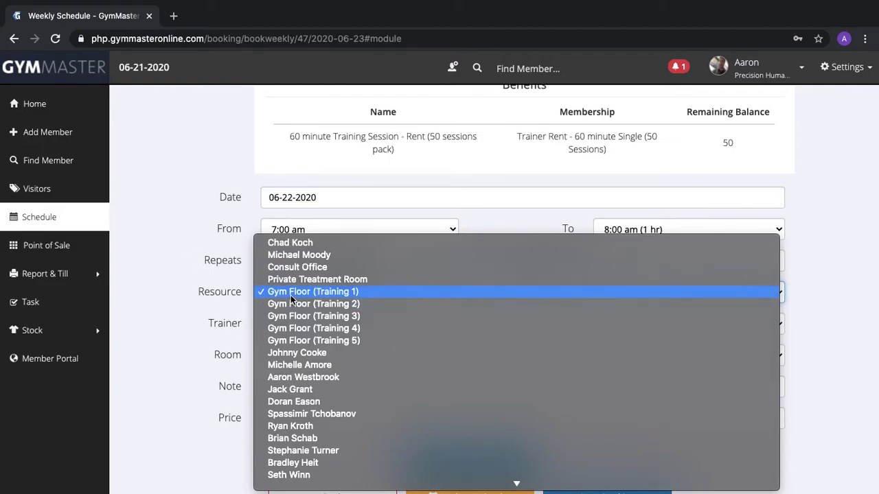
{"action": "left_click", "coordinate": [154, 289]}
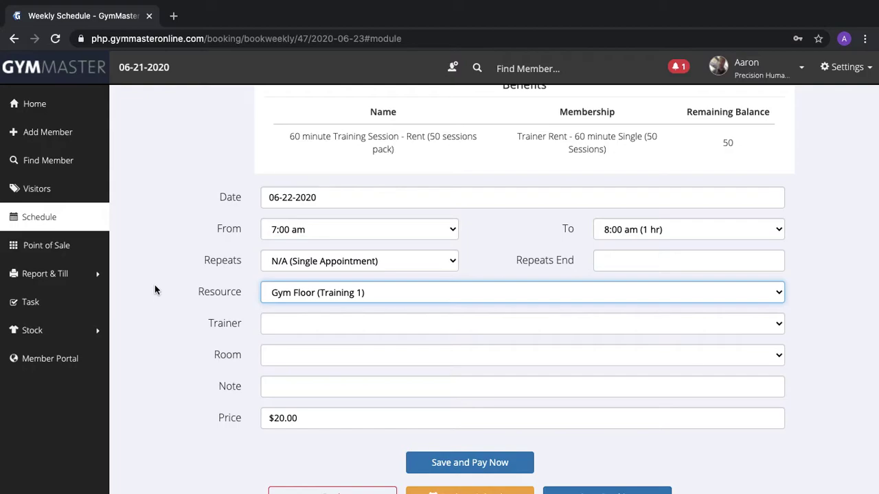
{"action": "scroll", "coordinate": [216, 318], "scroll_direction": "down", "scroll_amount": 1}
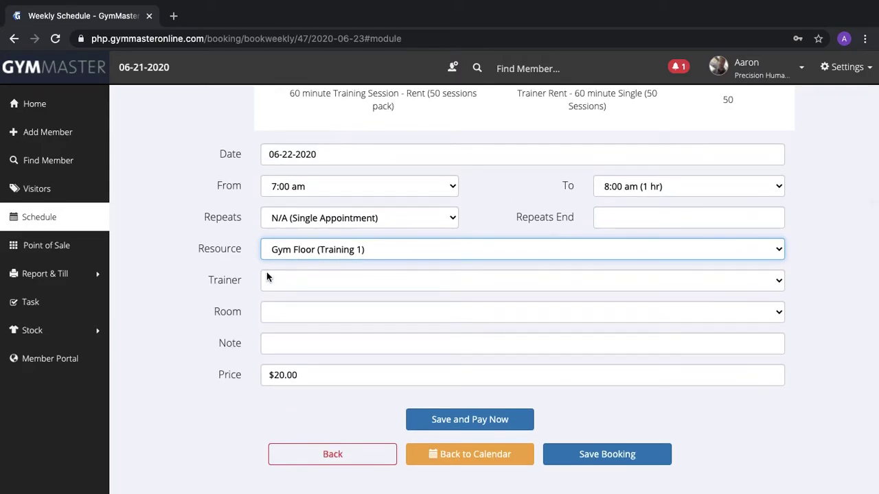
{"action": "left_click", "coordinate": [300, 283]}
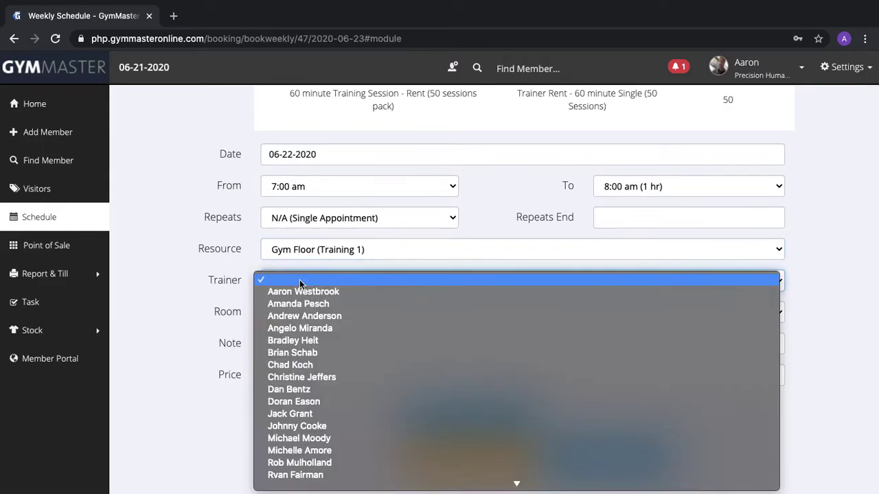
{"action": "left_click", "coordinate": [308, 290]}
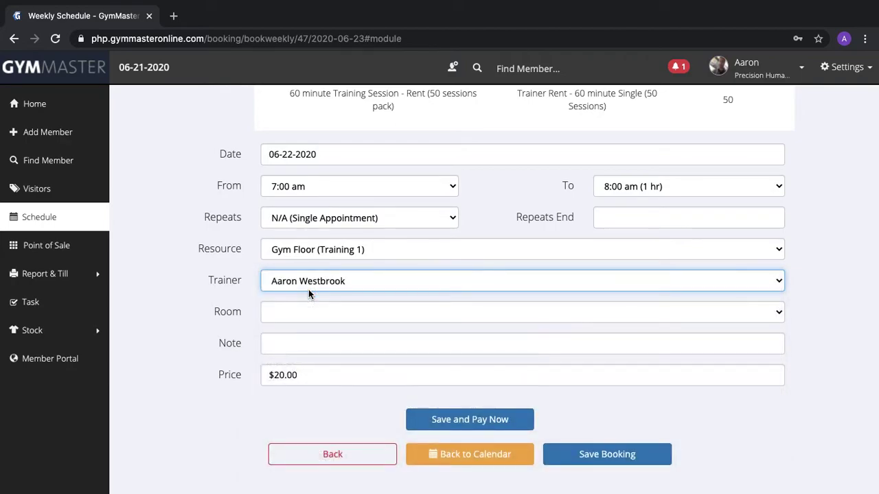
{"action": "scroll", "coordinate": [207, 275], "scroll_direction": "down", "scroll_amount": 1}
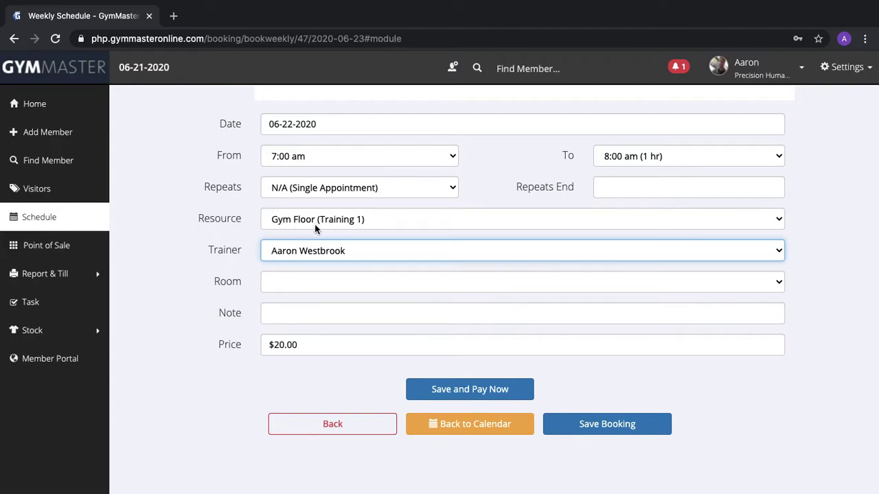
Enter the client's full name in the booking's Note field
{"action": "left_click", "coordinate": [288, 314]}
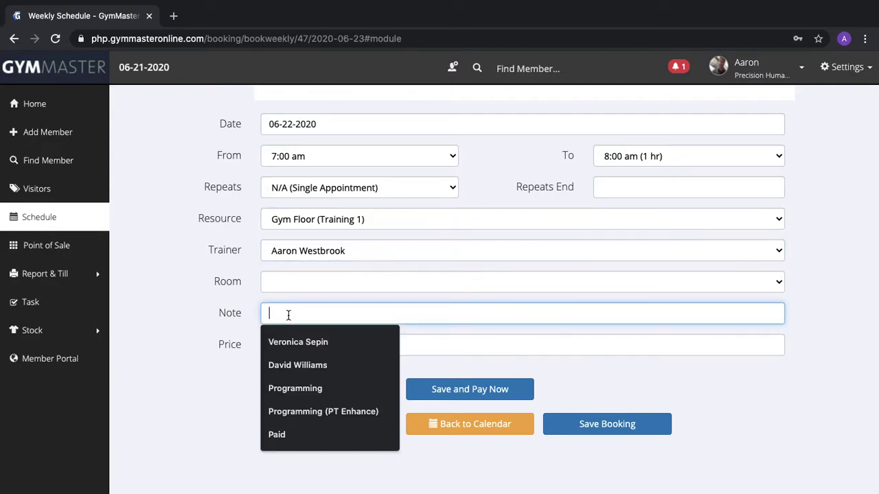
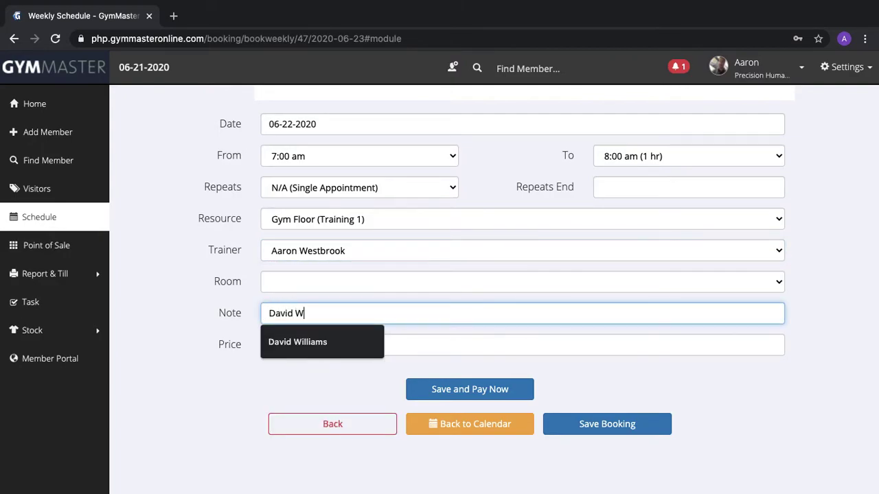
{"action": "left_click", "coordinate": [188, 322]}
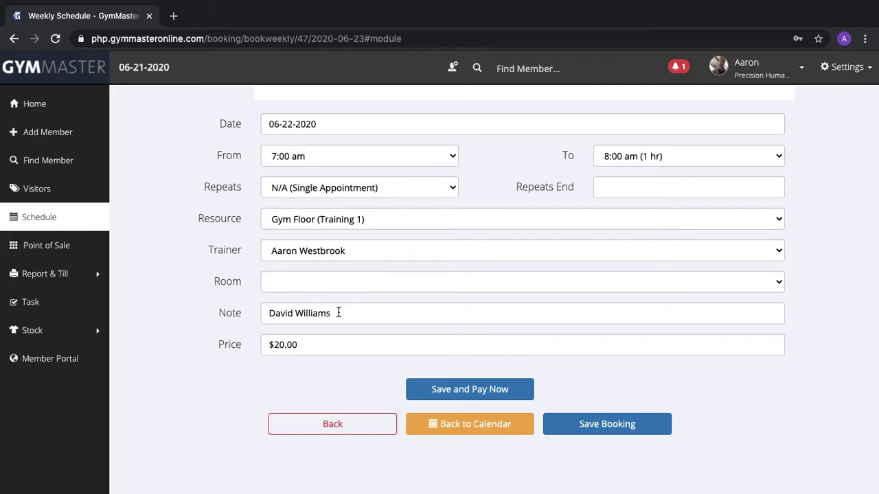
{"action": "left_click_drag", "start_coordinate": [342, 315], "coordinate": [251, 314]}
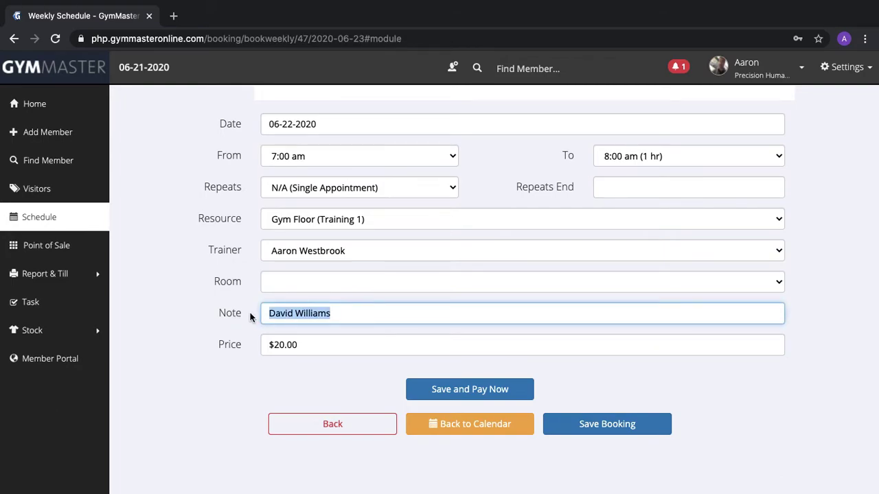
{"action": "left_click", "coordinate": [172, 315]}
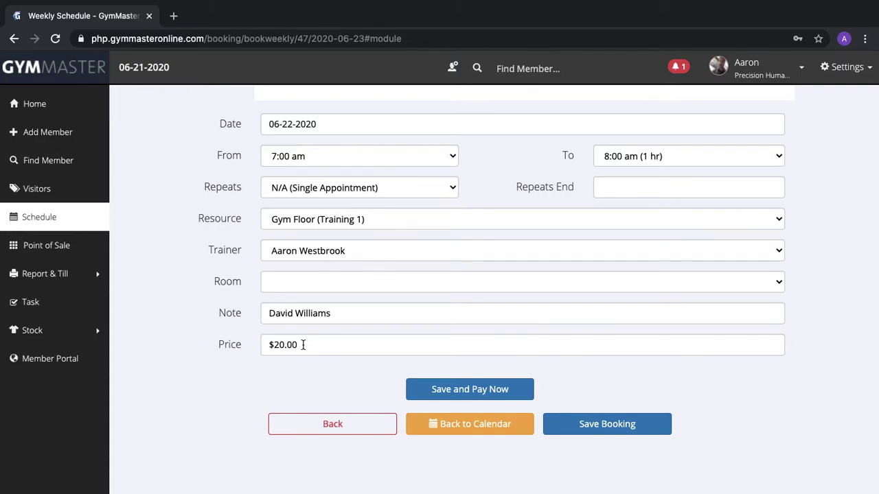
{"action": "scroll", "coordinate": [152, 322], "scroll_direction": "up", "scroll_amount": 4}
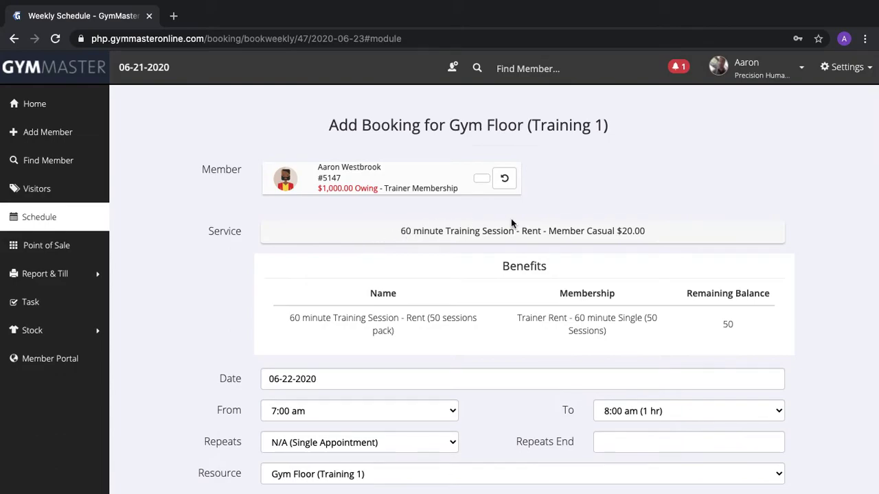
{"action": "scroll", "coordinate": [255, 328], "scroll_direction": "down", "scroll_amount": 4}
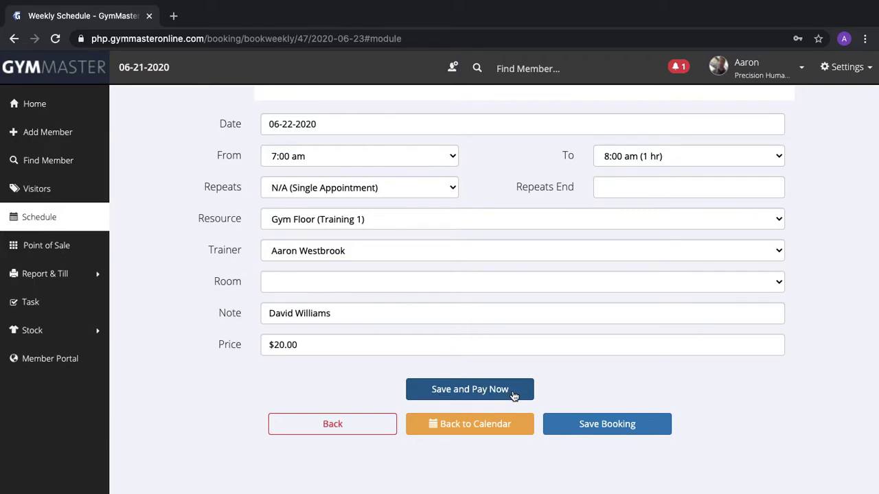
Save the booking and check the new Monday 7:00–8:00 am entry on the weekly calendar
{"action": "left_click", "coordinate": [577, 428]}
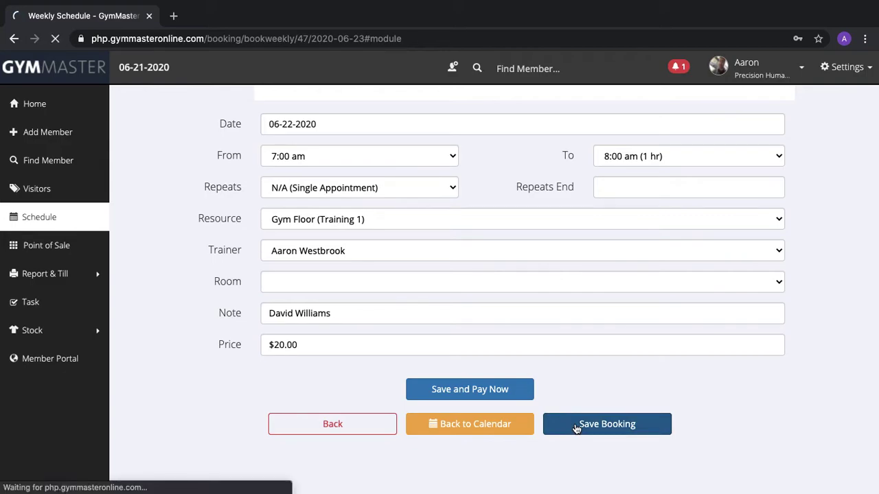
{"action": "scroll", "coordinate": [484, 362], "scroll_direction": "down", "scroll_amount": 3}
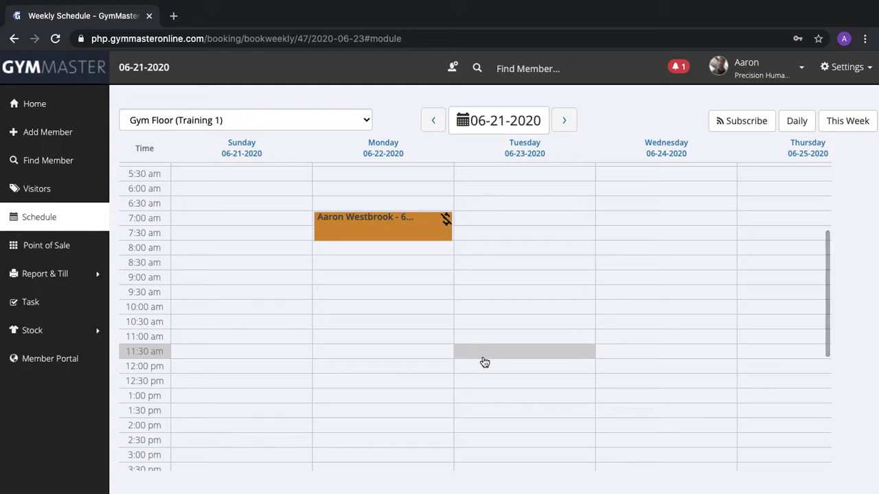
{"action": "mouse_move", "coordinate": [373, 226]}
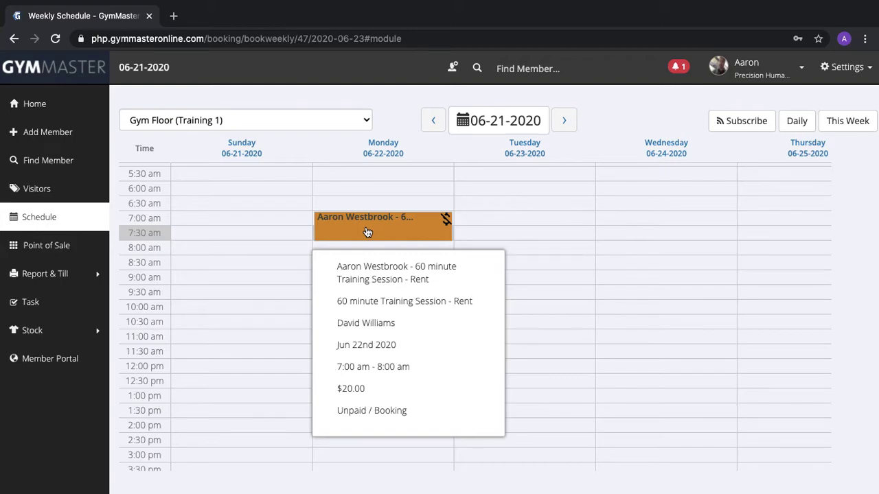
{"action": "scroll", "coordinate": [477, 218], "scroll_direction": "up", "scroll_amount": 3}
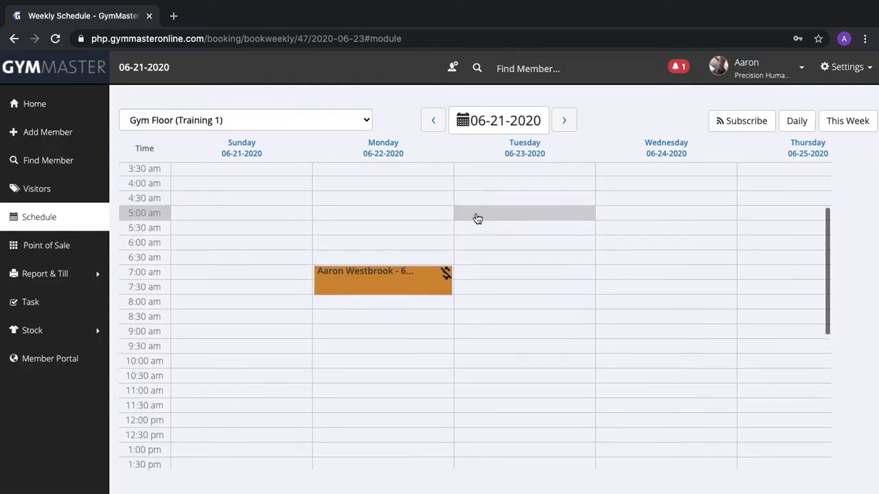
{"action": "mouse_move", "coordinate": [353, 309]}
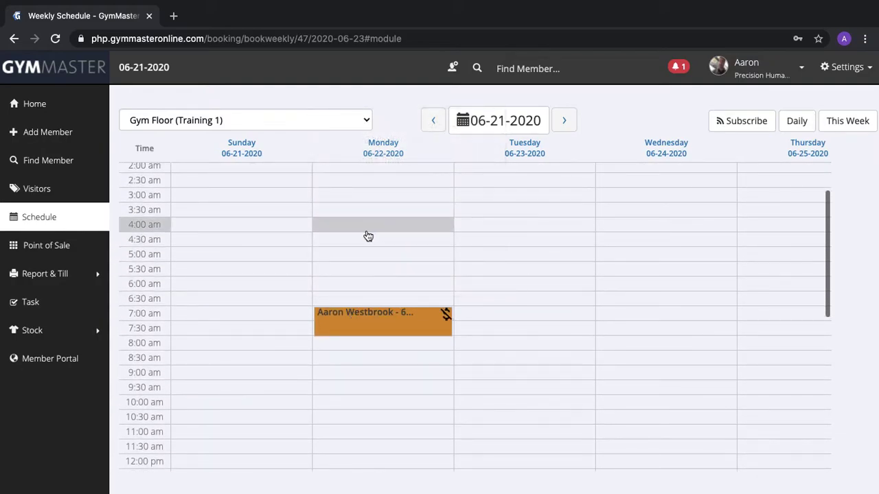
{"action": "scroll", "coordinate": [367, 235], "scroll_direction": "up", "scroll_amount": 1}
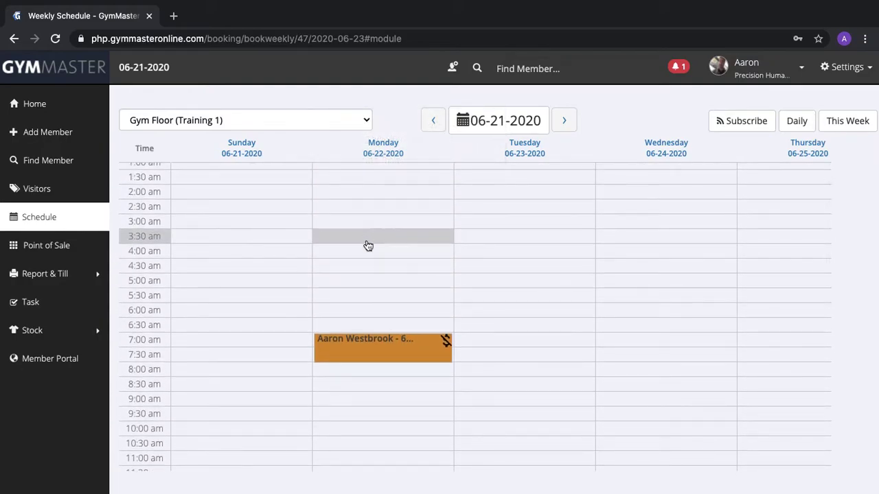
{"action": "mouse_move", "coordinate": [341, 357]}
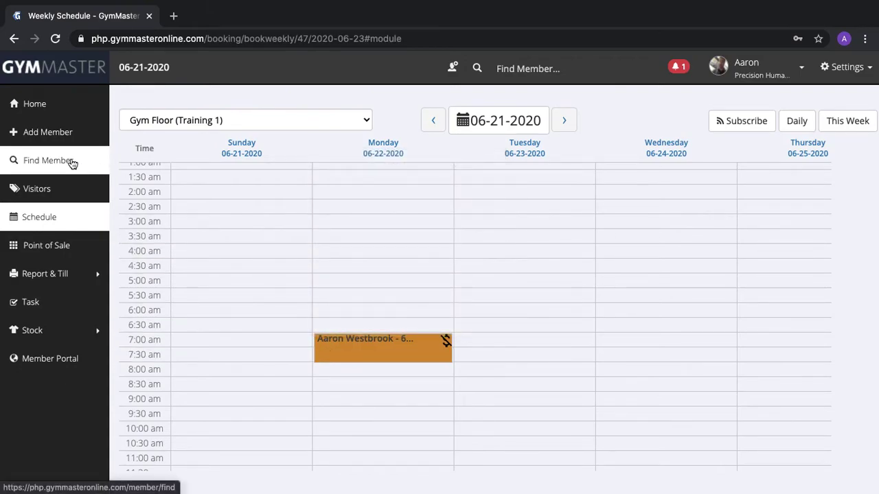
Search members for the trainer's first name and open the matching member profile
{"action": "left_click", "coordinate": [527, 69]}
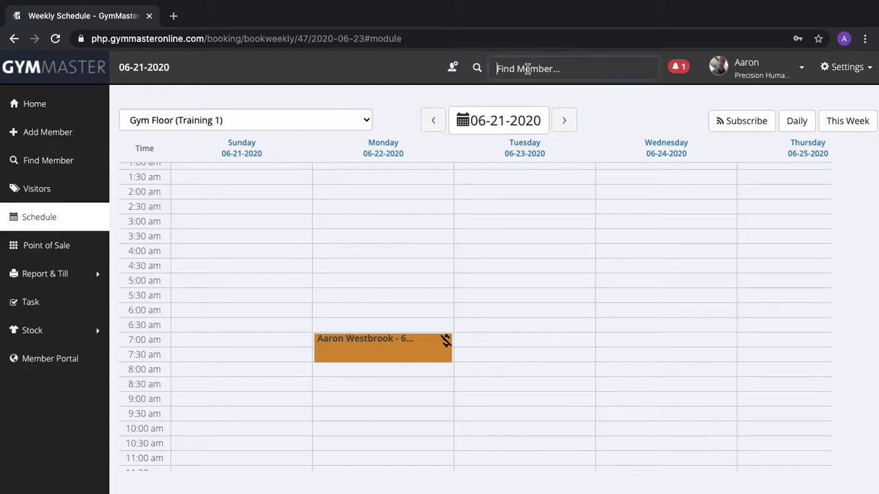
{"action": "type", "text": "aaron"}
{"action": "key", "text": "BackSpace"}
{"action": "key", "text": "BackSpace"}
{"action": "key", "text": "BackSpace"}
{"action": "key", "text": "BackSpace"}
{"action": "key", "text": "BackSpace"}
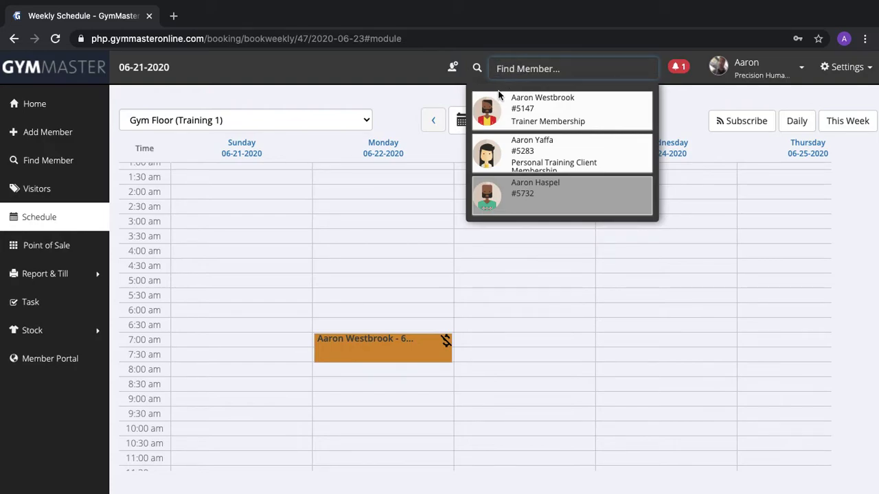
{"action": "left_click", "coordinate": [486, 116]}
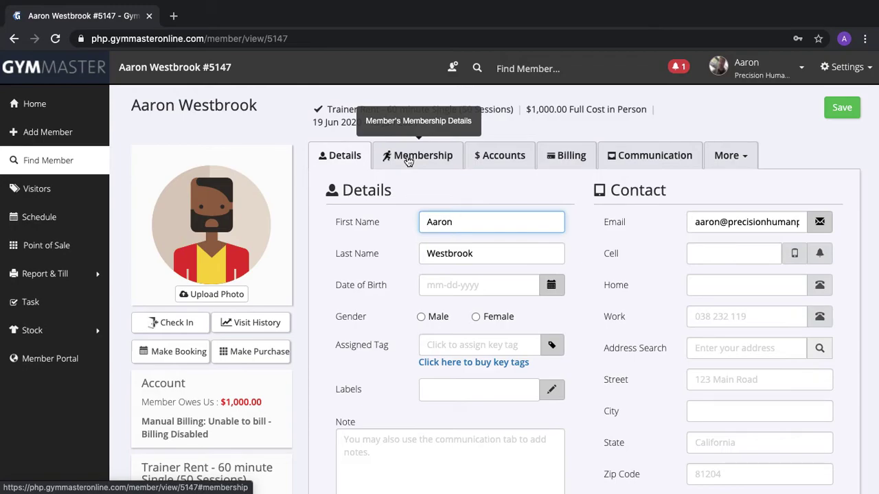
Show the trainer's memberships and start adding a new membership
{"action": "left_click", "coordinate": [408, 158]}
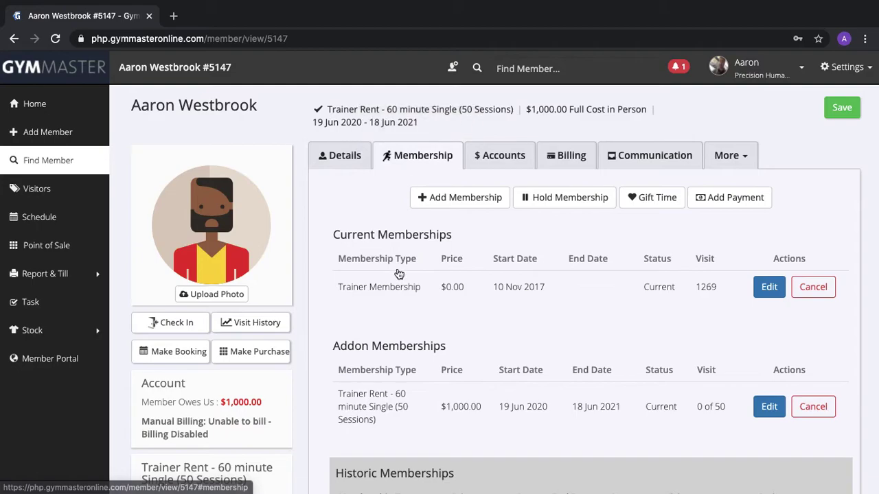
{"action": "scroll", "coordinate": [399, 274], "scroll_direction": "down", "scroll_amount": 3}
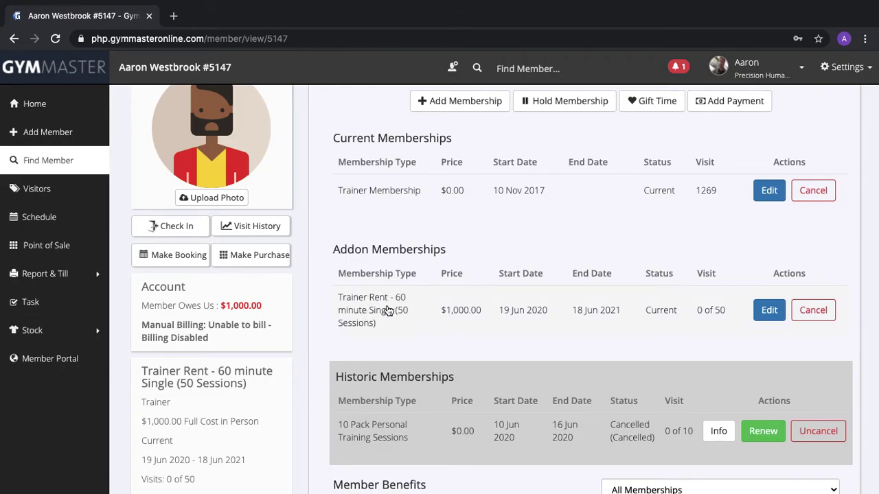
{"action": "scroll", "coordinate": [388, 311], "scroll_direction": "up", "scroll_amount": 3}
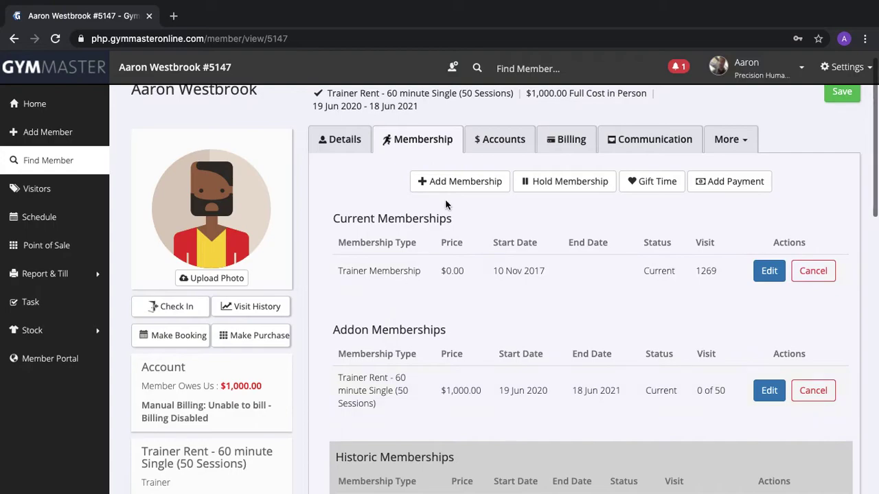
{"action": "left_click", "coordinate": [458, 182]}
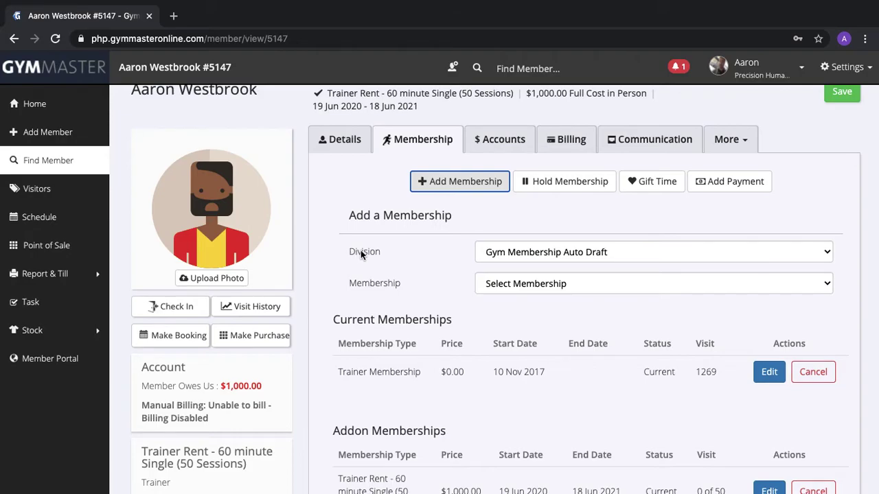
Set the membership division to Trainer and list the 30, 60 and 90 minute Trainer Rent options
{"action": "left_click", "coordinate": [487, 254]}
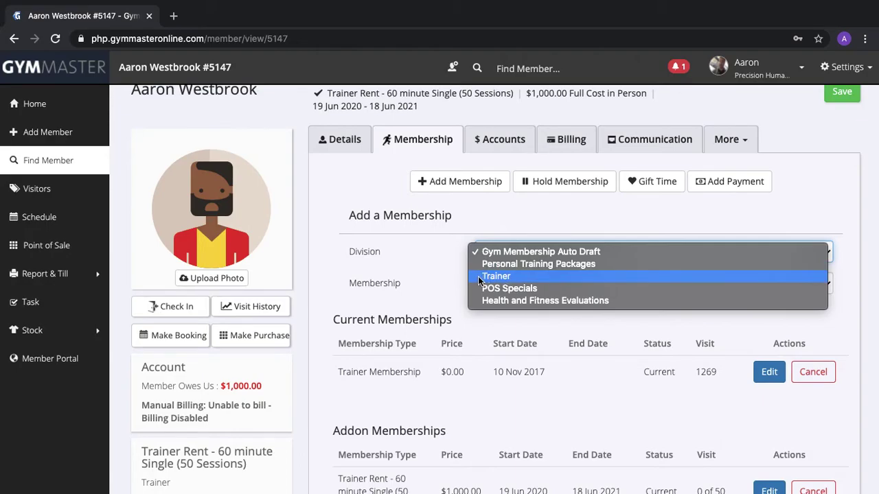
{"action": "left_click", "coordinate": [513, 276]}
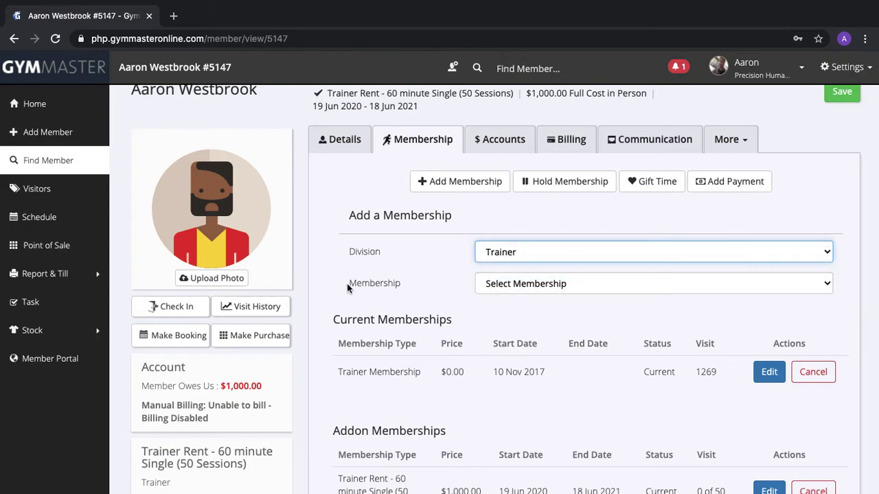
{"action": "left_click", "coordinate": [497, 287]}
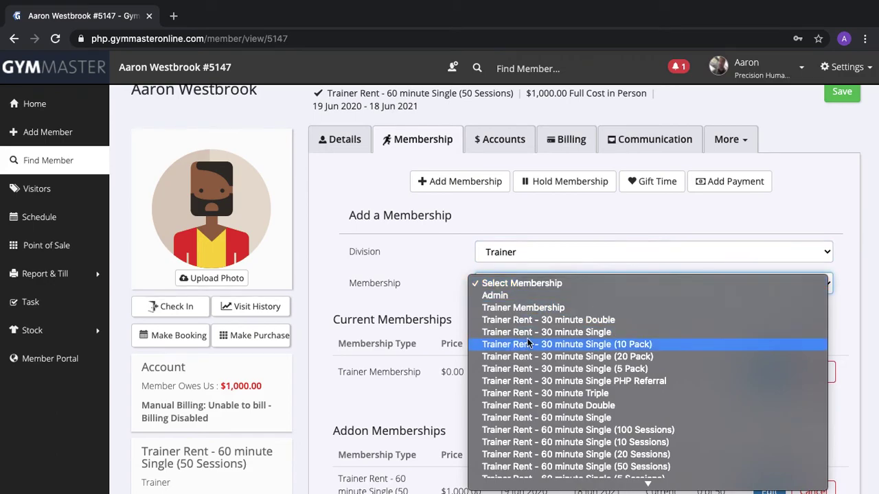
{"action": "scroll", "coordinate": [527, 339], "scroll_direction": "down", "scroll_amount": 3}
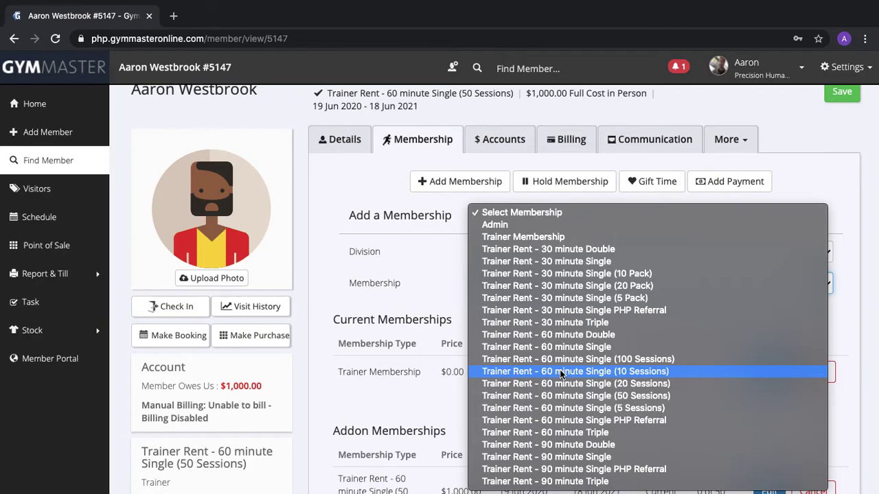
Save a Trainer Rent - 60 minute Single (10 Sessions) add-on membership at $200.00
{"action": "left_click", "coordinate": [560, 371]}
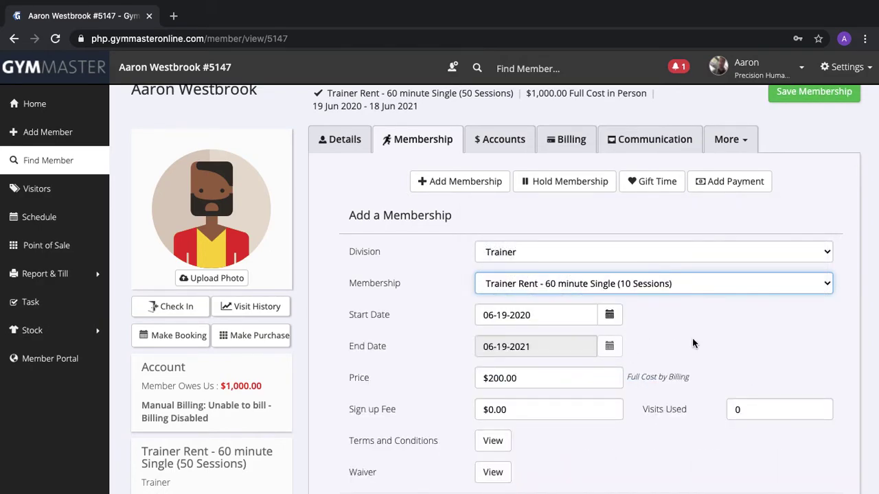
{"action": "scroll", "coordinate": [692, 341], "scroll_direction": "down", "scroll_amount": 3}
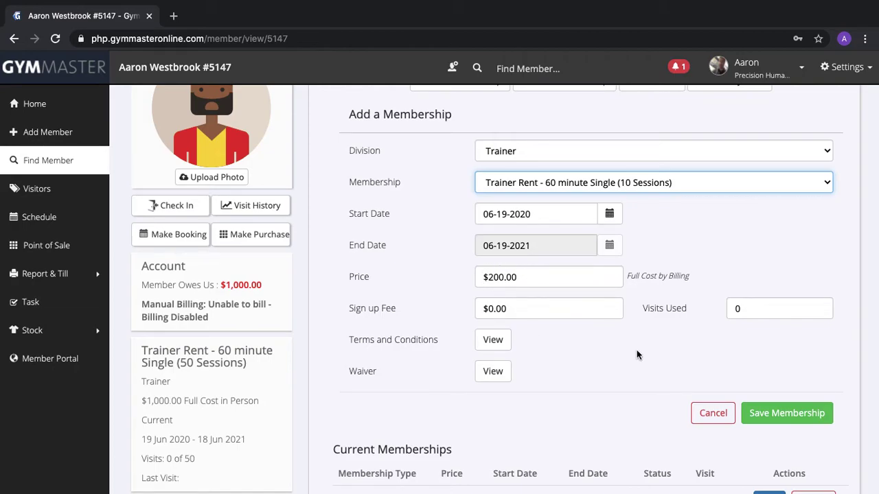
{"action": "left_click", "coordinate": [763, 414]}
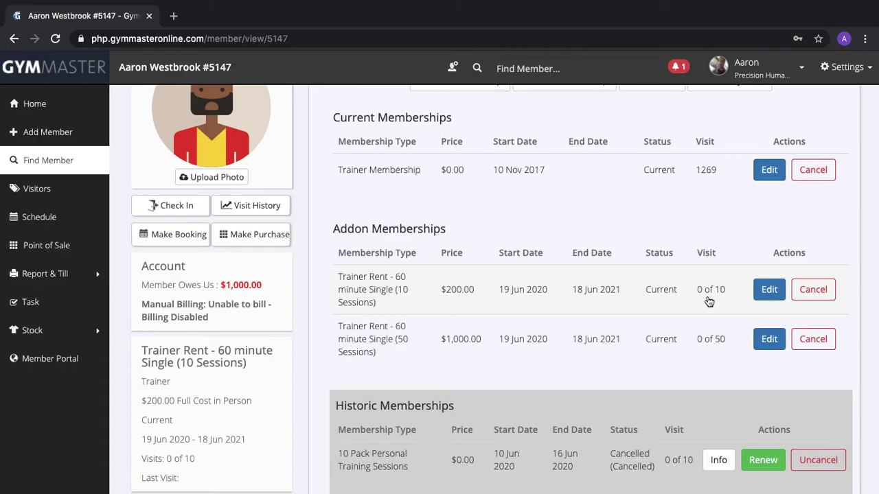
{"action": "scroll", "coordinate": [709, 303], "scroll_direction": "up", "scroll_amount": 3}
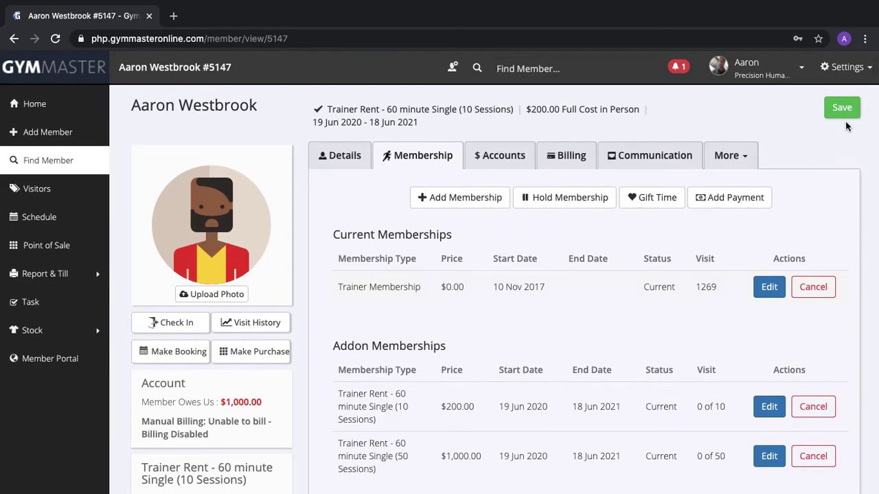
Save the trainer's member record and return to the Gym Floor (Training 1) weekly schedule
{"action": "left_click", "coordinate": [849, 110]}
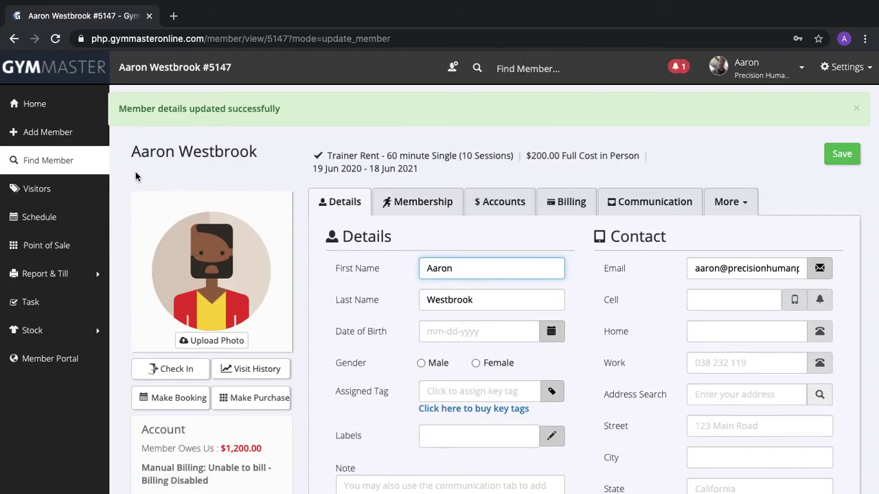
{"action": "left_click", "coordinate": [74, 223]}
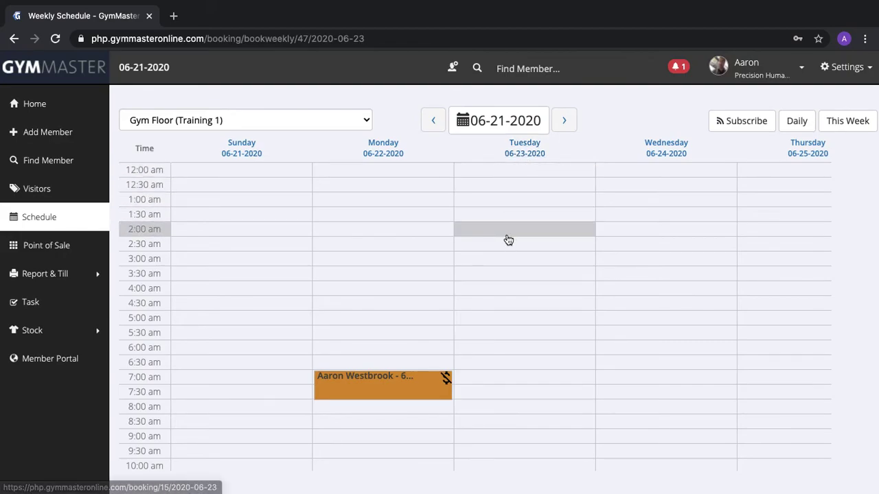
{"action": "scroll", "coordinate": [503, 450], "scroll_direction": "down", "scroll_amount": 2}
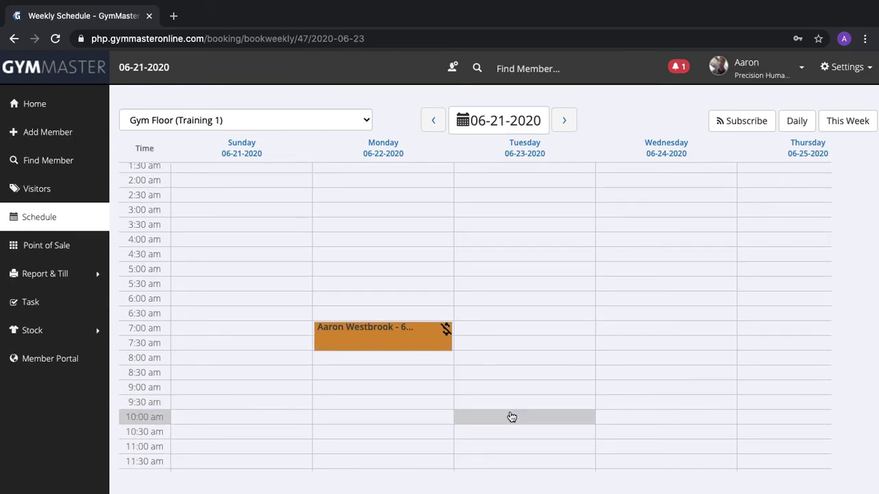
Start a member booking for Tuesday 06-23-2020 at 10:00 am and search for the trainer by name
{"action": "left_click", "coordinate": [512, 417]}
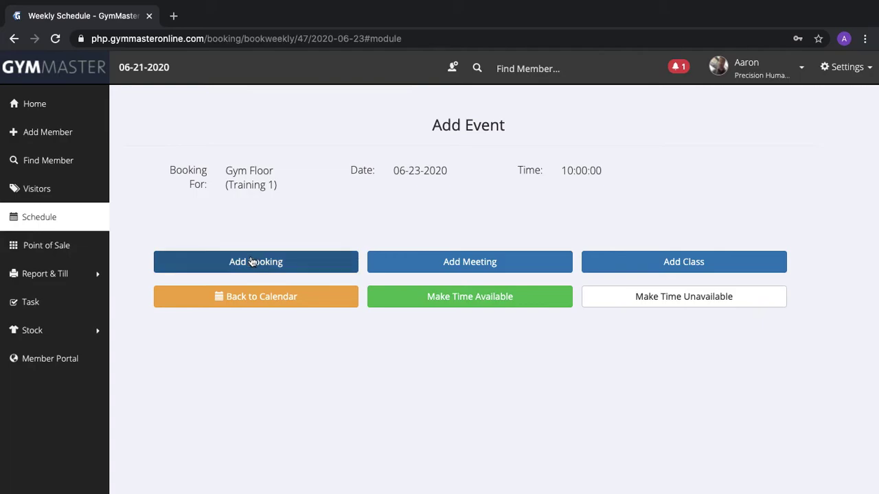
{"action": "left_click", "coordinate": [304, 261]}
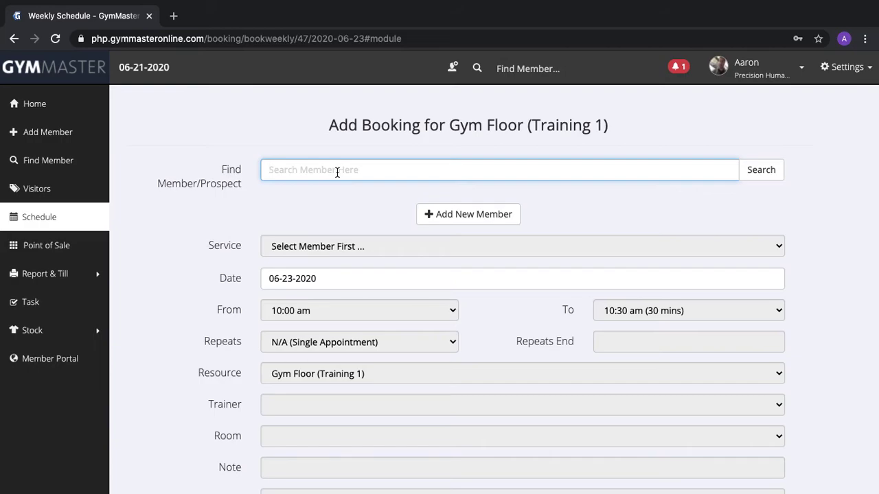
{"action": "type", "text": "Aaron"}
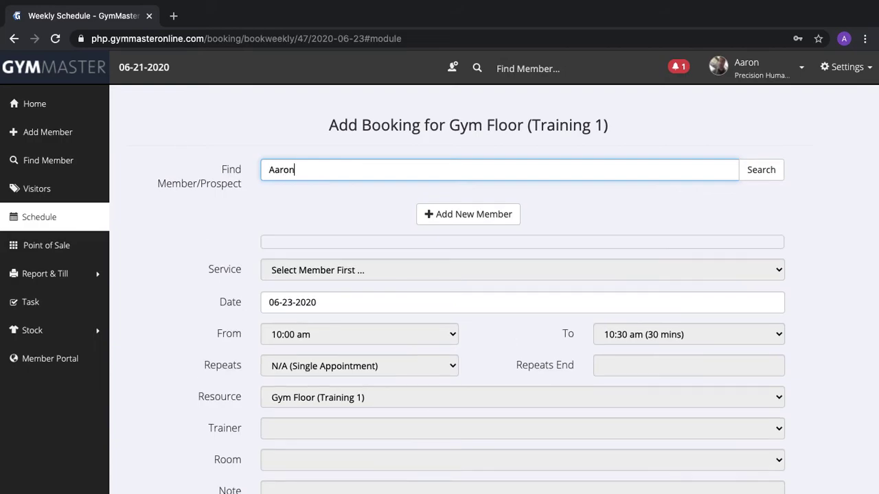
{"action": "type", "text": " w"}
{"action": "key", "text": "BackSpace"}
{"action": "key", "text": "BackSpace"}
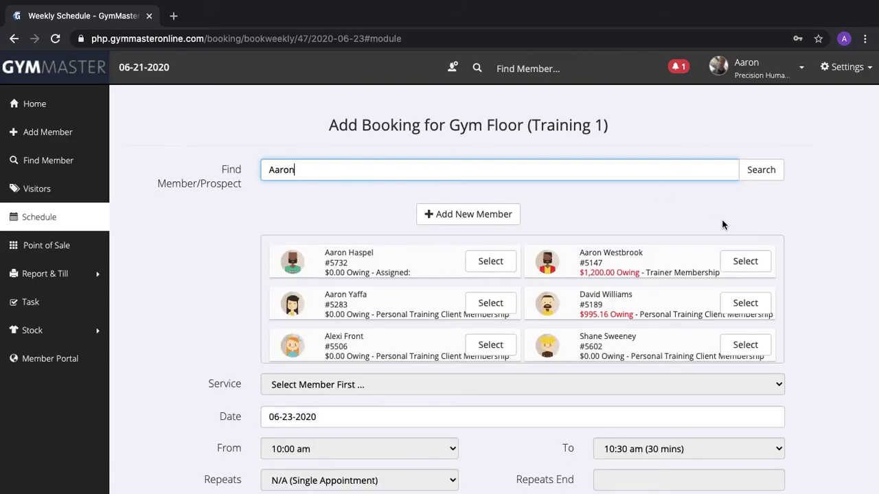
Select the trainer as member and set the service to 60 minute Training Session - Rent (10 Sessions)
{"action": "left_click", "coordinate": [738, 262]}
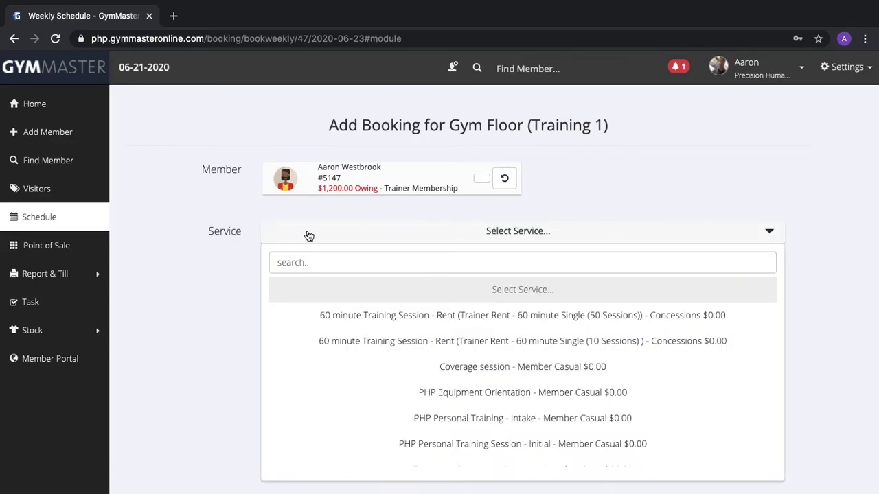
{"action": "scroll", "coordinate": [243, 228], "scroll_direction": "down", "scroll_amount": 2}
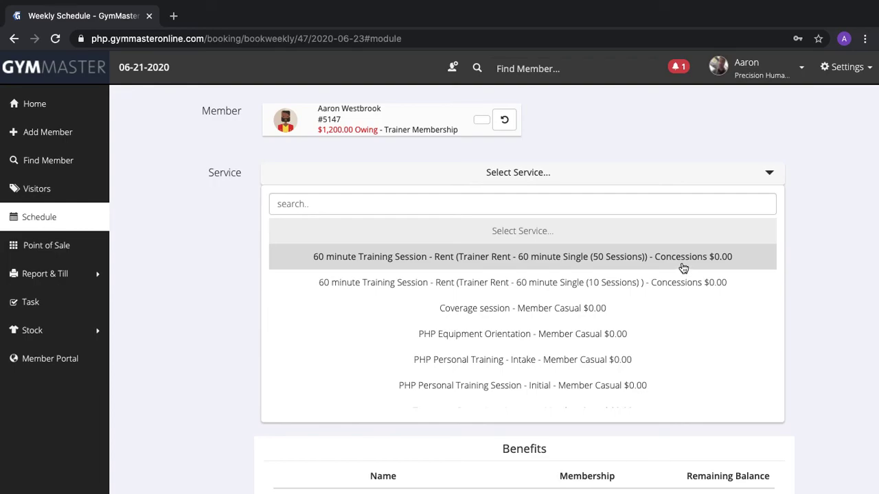
{"action": "left_click", "coordinate": [745, 261]}
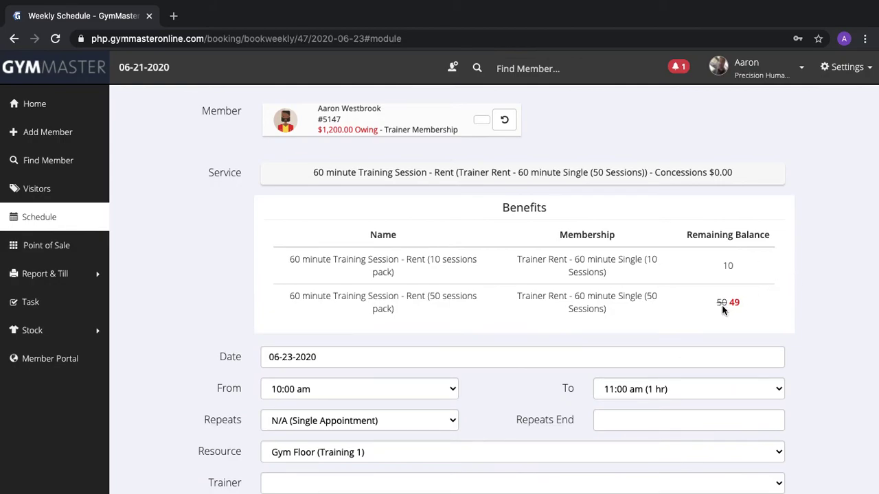
{"action": "left_click", "coordinate": [702, 184]}
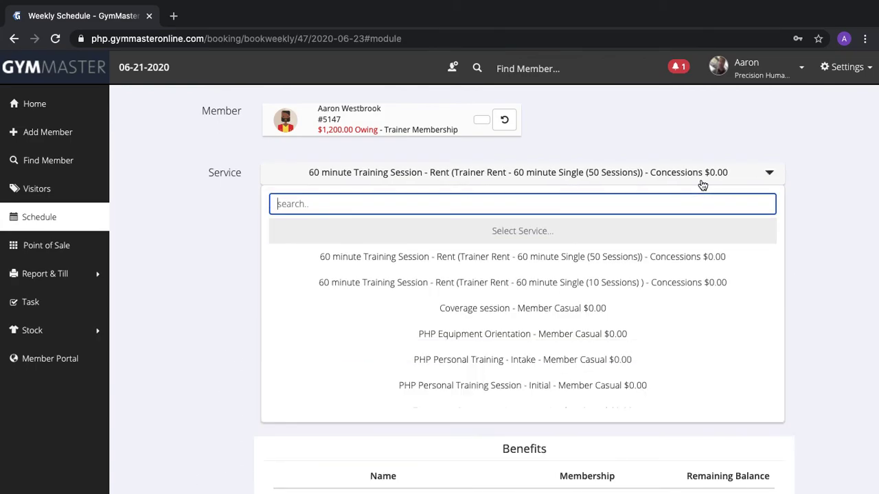
{"action": "left_click", "coordinate": [703, 282]}
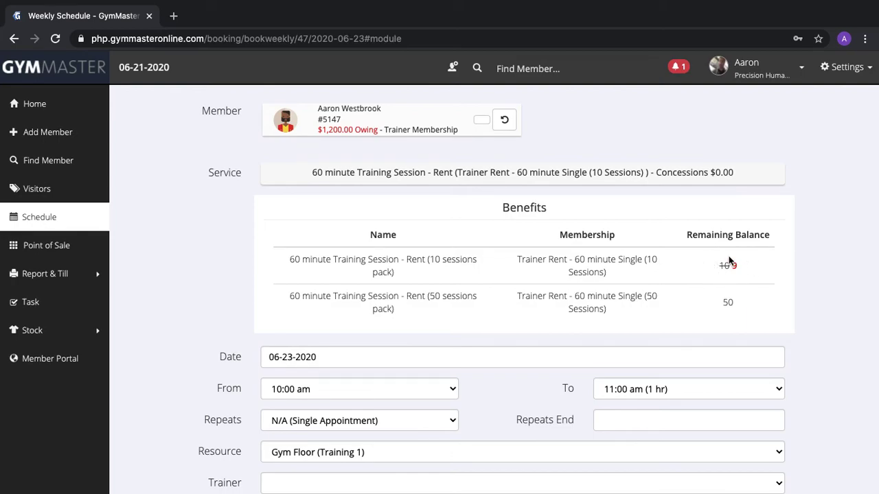
{"action": "scroll", "coordinate": [725, 268], "scroll_direction": "down", "scroll_amount": 5}
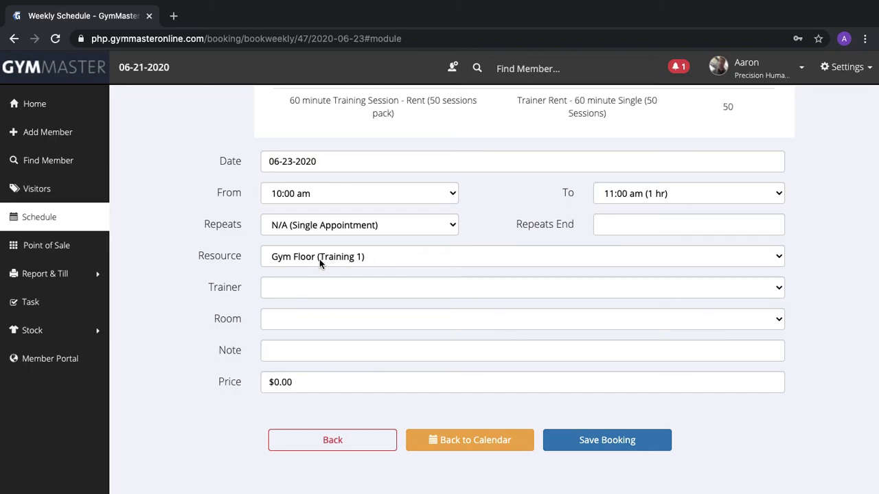
Assign the trainer to the booking and enter the client's name as its note
{"action": "left_click", "coordinate": [307, 289]}
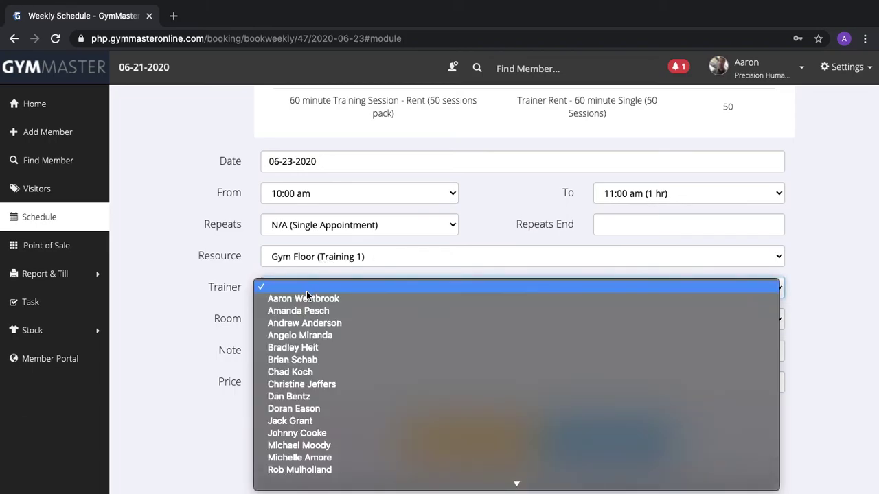
{"action": "left_click", "coordinate": [307, 298]}
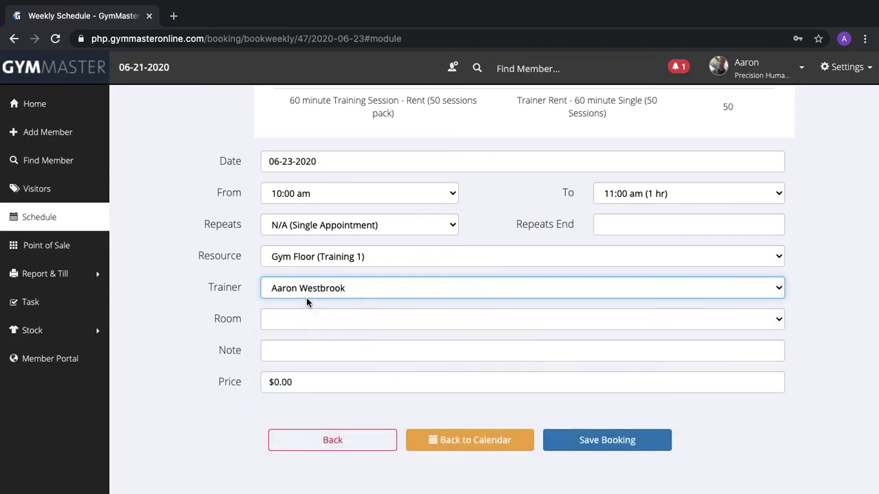
{"action": "left_click", "coordinate": [300, 351]}
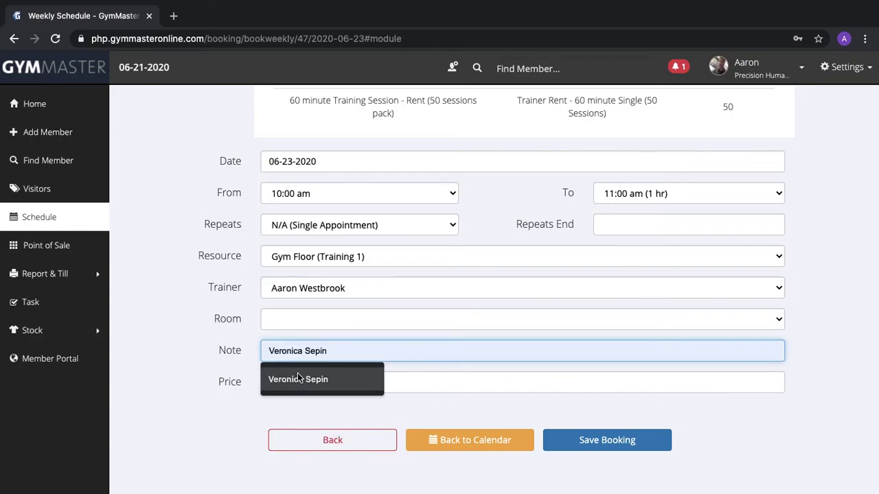
{"action": "left_click", "coordinate": [298, 379]}
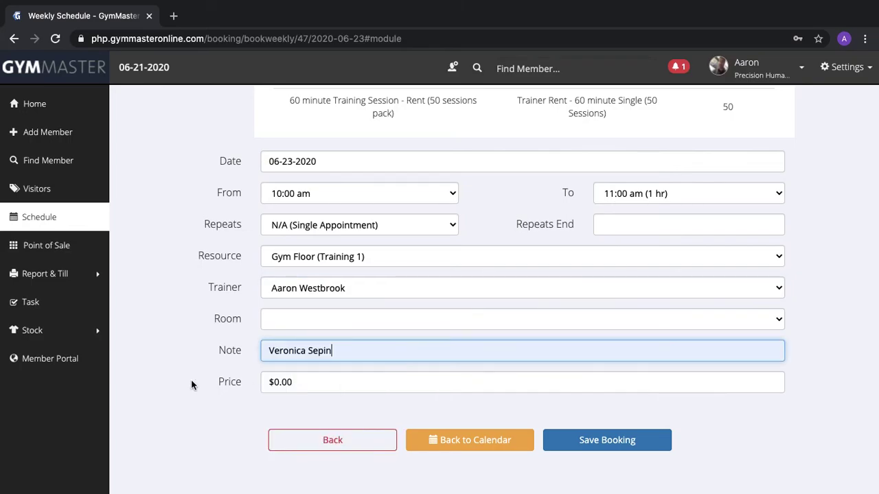
{"action": "left_click", "coordinate": [182, 392]}
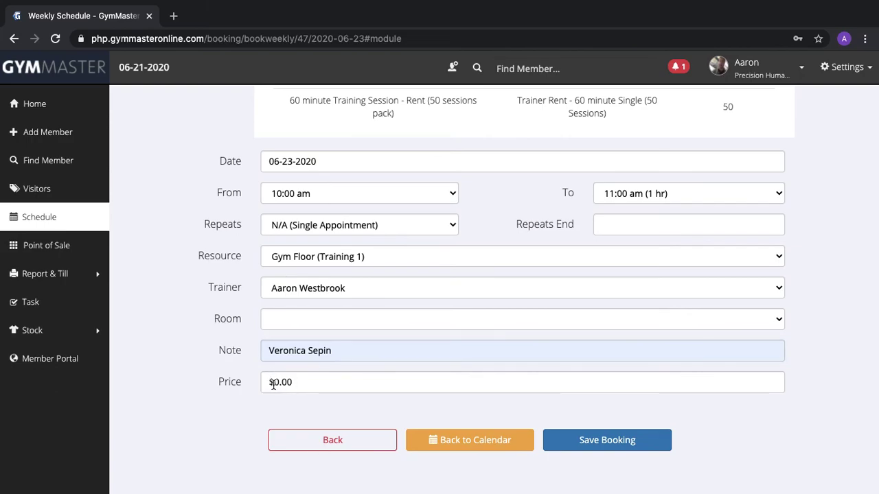
Save the Tuesday 10:00–11:00 am rent booking to the schedule
{"action": "scroll", "coordinate": [275, 383], "scroll_direction": "up", "scroll_amount": 4}
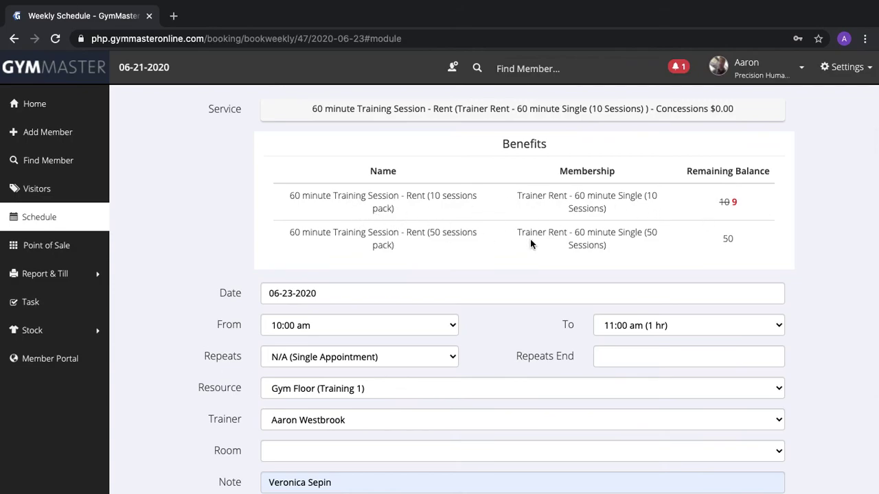
{"action": "scroll", "coordinate": [189, 262], "scroll_direction": "down", "scroll_amount": 4}
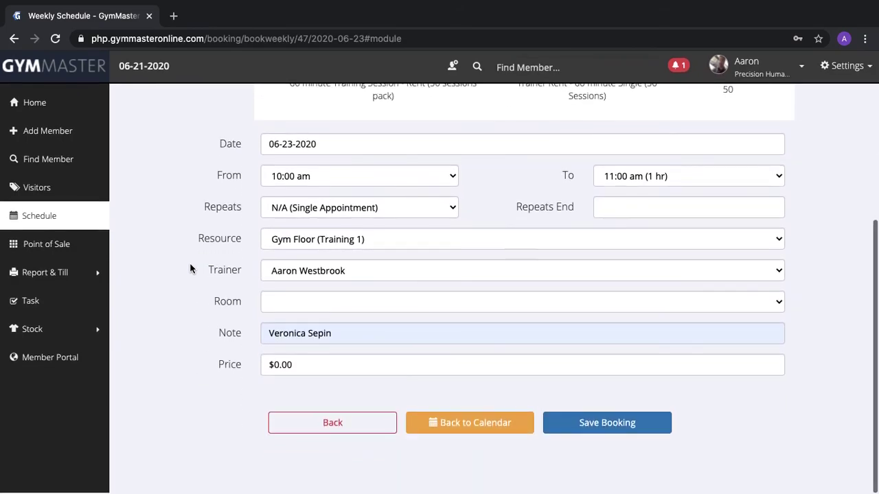
{"action": "left_click", "coordinate": [554, 423]}
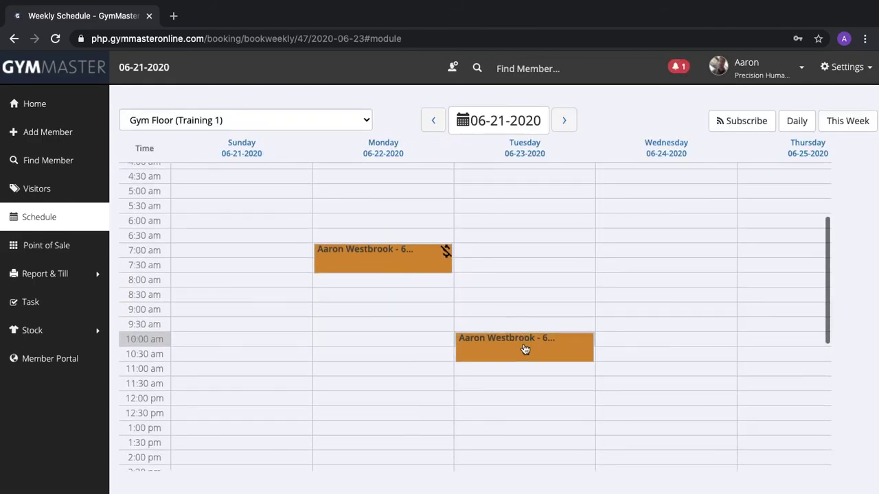
{"action": "scroll", "coordinate": [416, 383], "scroll_direction": "down", "scroll_amount": 1}
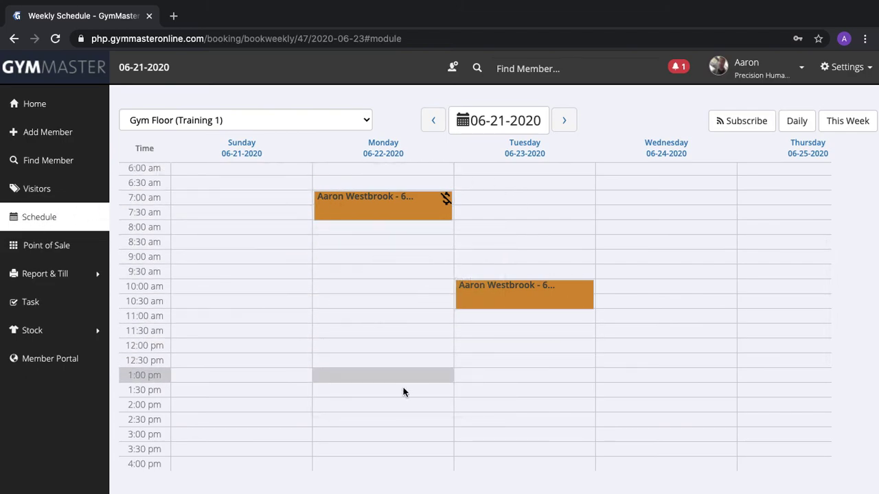
Check the Gym Floor (Training 2) and Gym Floor (Training 3) weekly schedules
{"action": "left_click", "coordinate": [259, 121]}
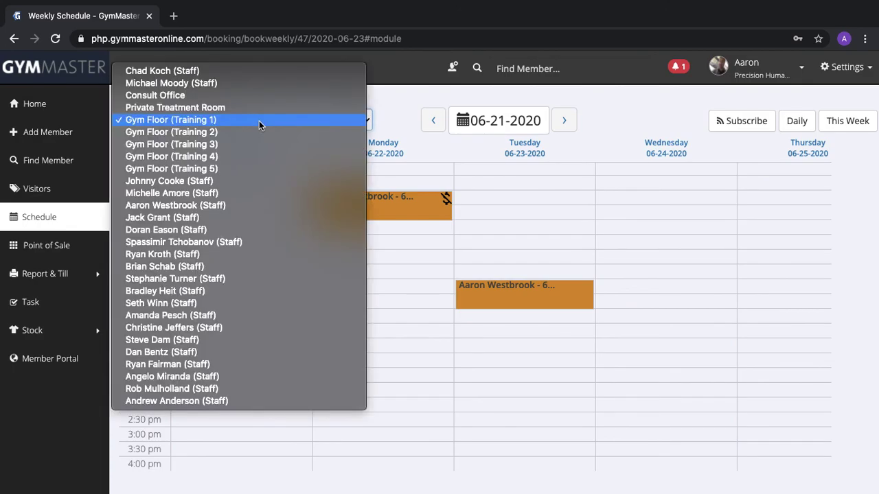
{"action": "left_click", "coordinate": [253, 132]}
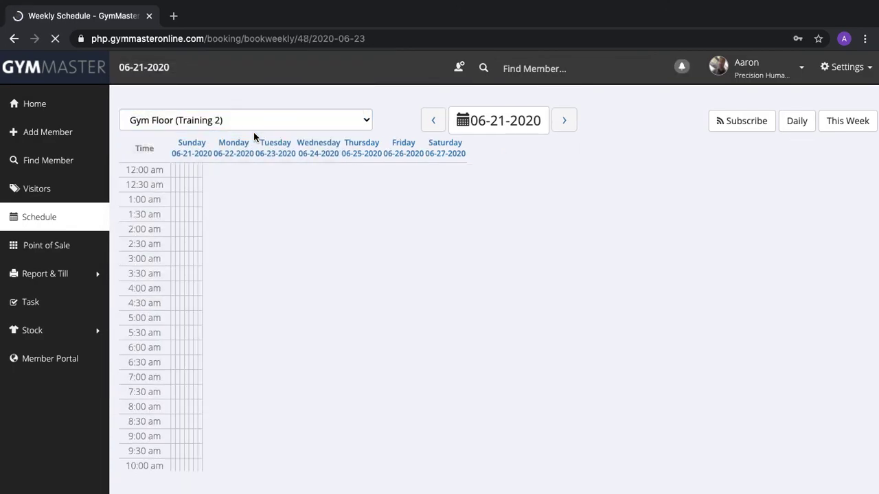
{"action": "scroll", "coordinate": [294, 265], "scroll_direction": "right", "scroll_amount": 5}
{"action": "scroll", "coordinate": [294, 265], "scroll_direction": "left", "scroll_amount": 5}
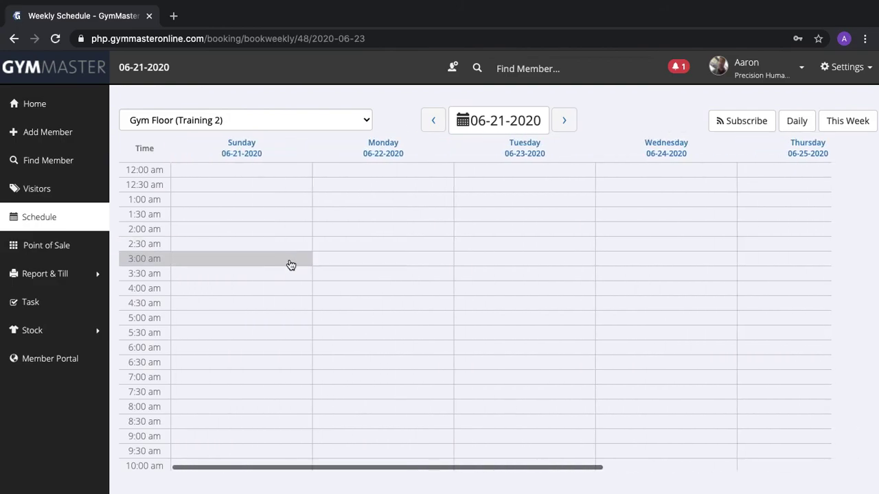
{"action": "left_click", "coordinate": [253, 118]}
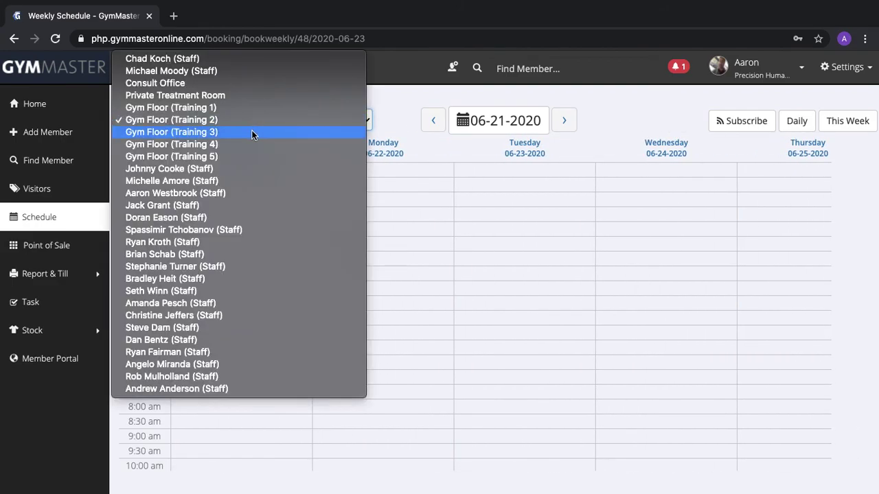
{"action": "left_click", "coordinate": [251, 132]}
View the Private Treatment Room schedule, then settle on the empty Consult Office schedule
{"action": "left_click", "coordinate": [276, 122]}
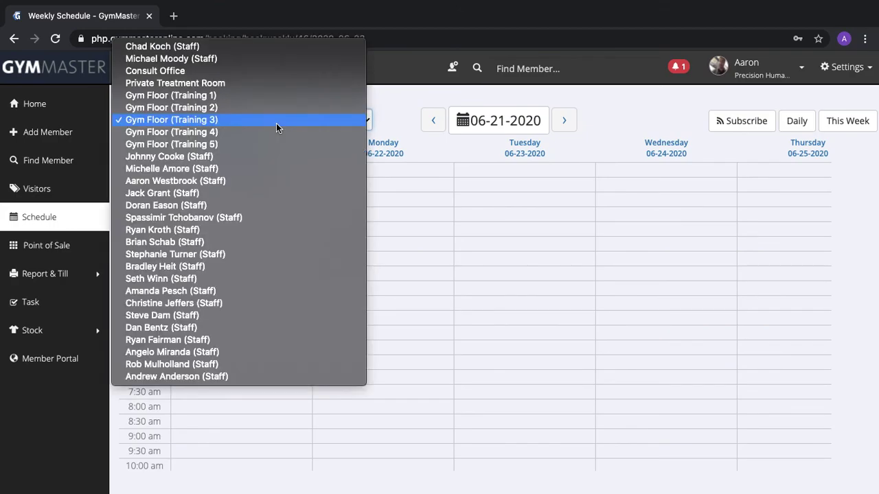
{"action": "left_click", "coordinate": [272, 81]}
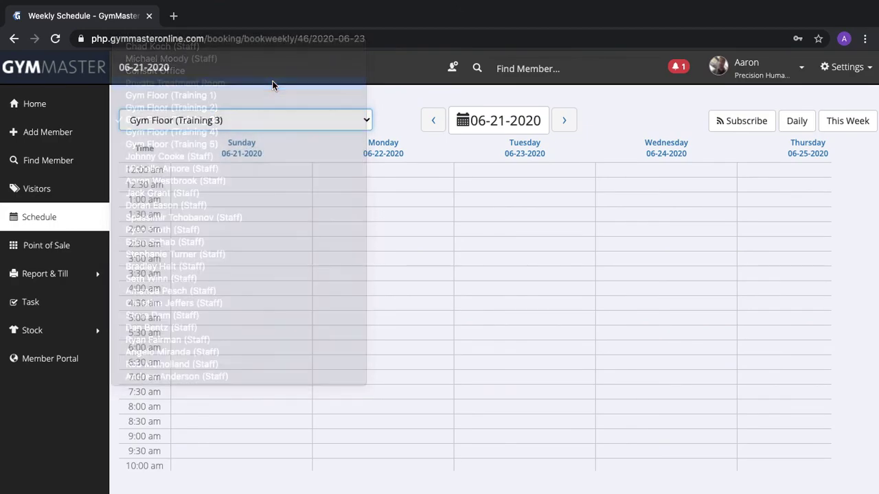
{"action": "left_click", "coordinate": [276, 117]}
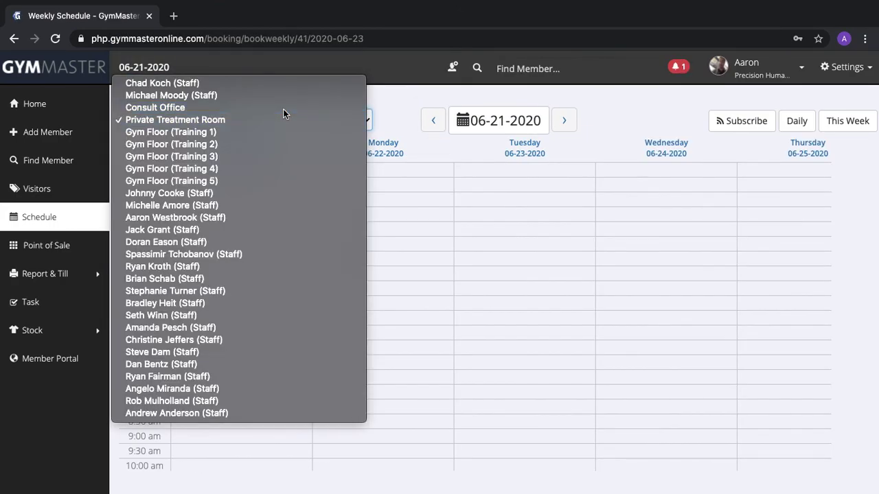
{"action": "left_click", "coordinate": [283, 109]}
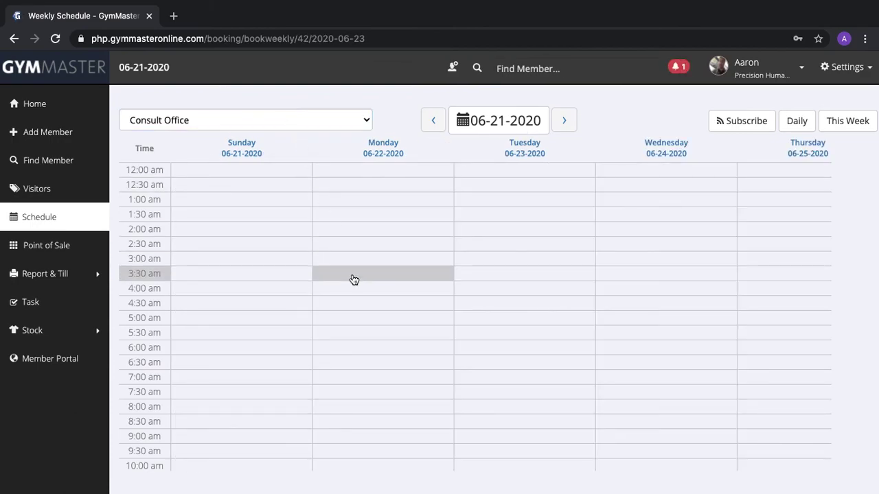
{"action": "scroll", "coordinate": [354, 280], "scroll_direction": "right", "scroll_amount": 5}
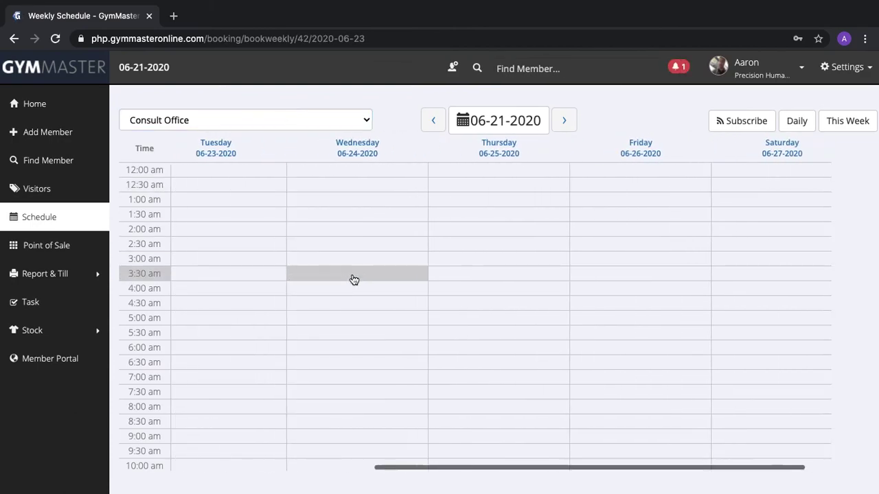
{"action": "scroll", "coordinate": [354, 279], "scroll_direction": "left", "scroll_amount": 5}
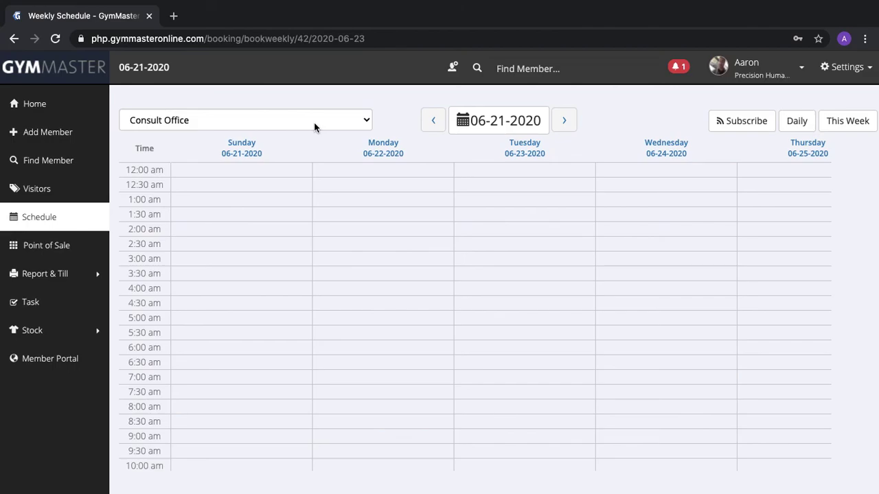
{"action": "scroll", "coordinate": [372, 284], "scroll_direction": "right", "scroll_amount": 2}
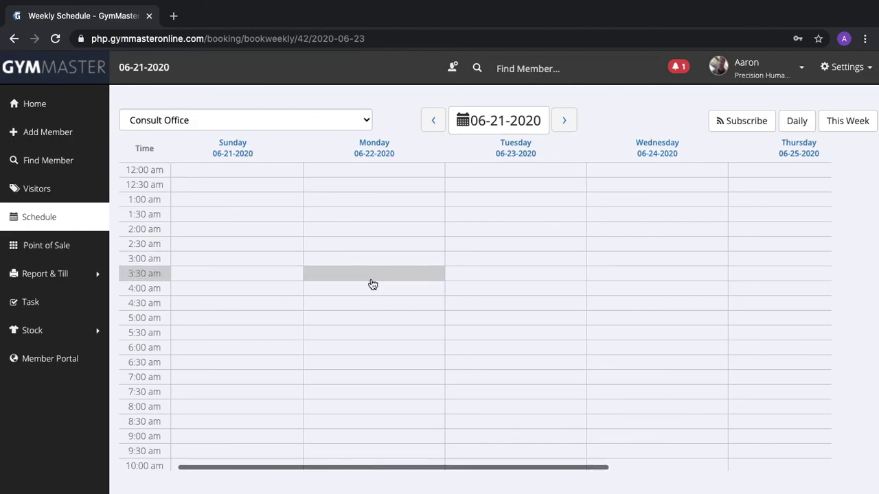
{"action": "scroll", "coordinate": [372, 284], "scroll_direction": "left", "scroll_amount": 2}
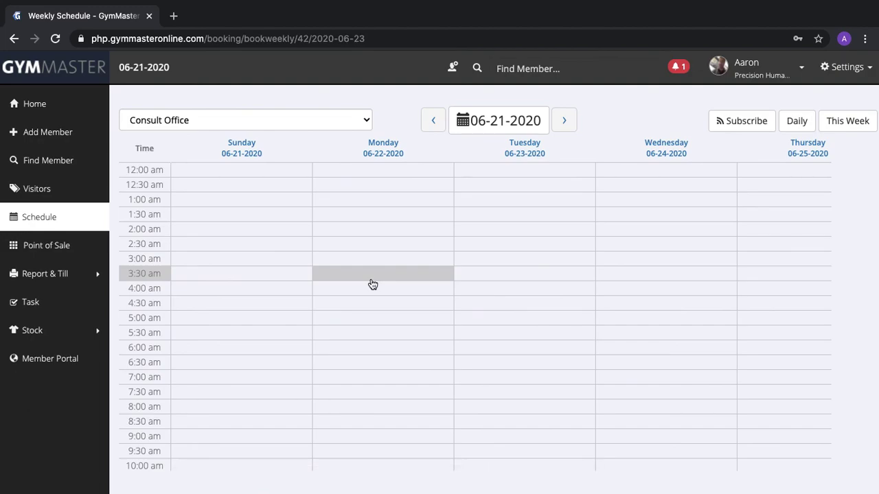